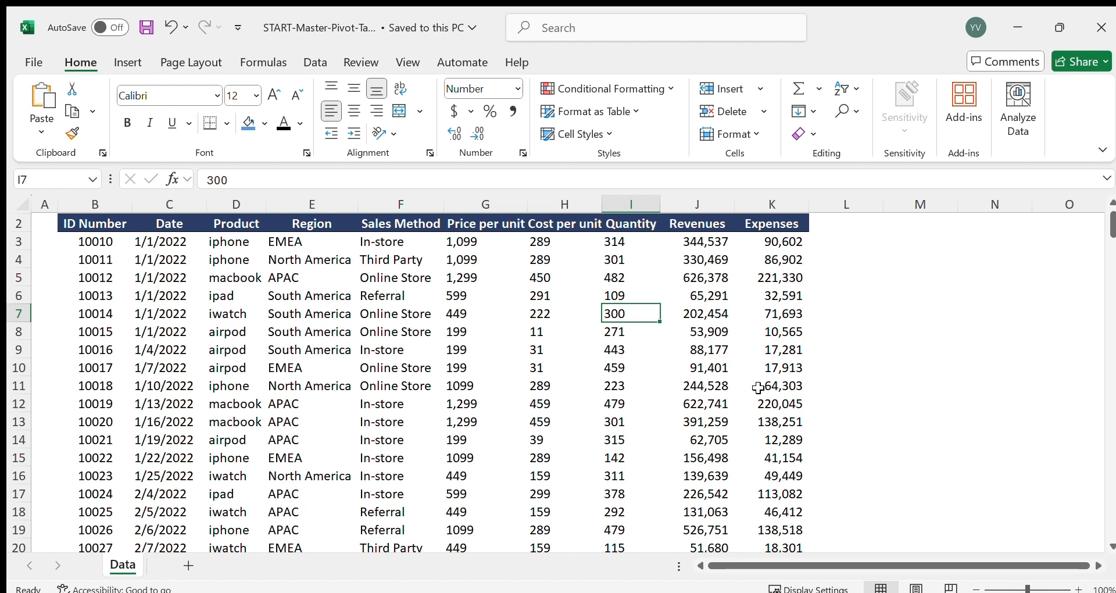
Step: Look through the sales records on the Data sheet, checking the Product entries
{"action": "scroll", "coordinate": [759, 388], "scroll_direction": "up", "scroll_amount": 1}
{"action": "scroll", "coordinate": [461, 393], "scroll_direction": "down", "scroll_amount": 2}
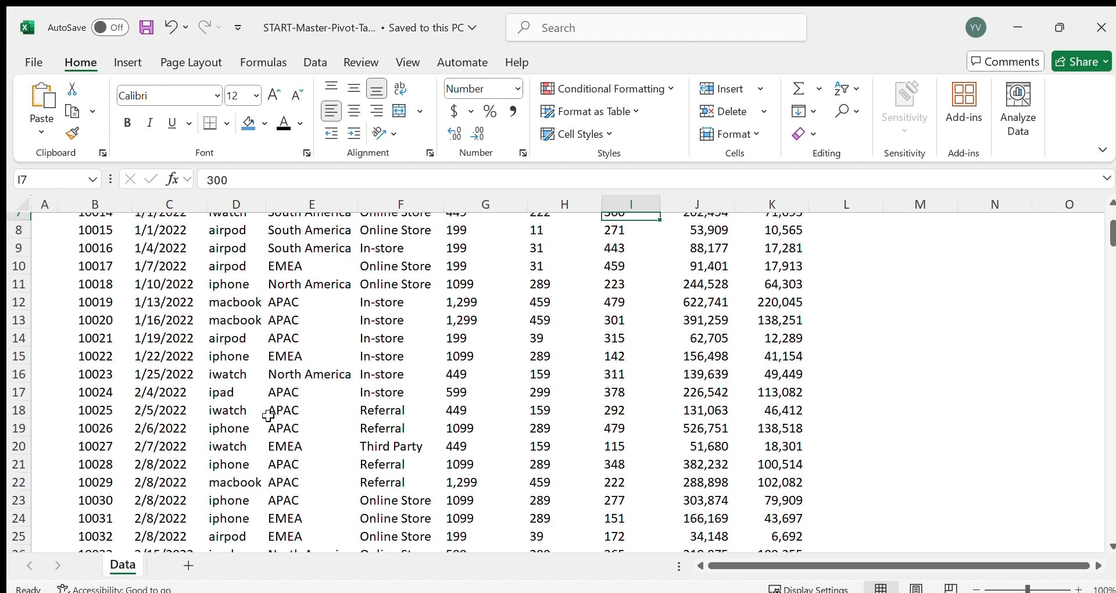
{"action": "left_click", "coordinate": [232, 393]}
{"action": "left_click", "coordinate": [231, 373]}
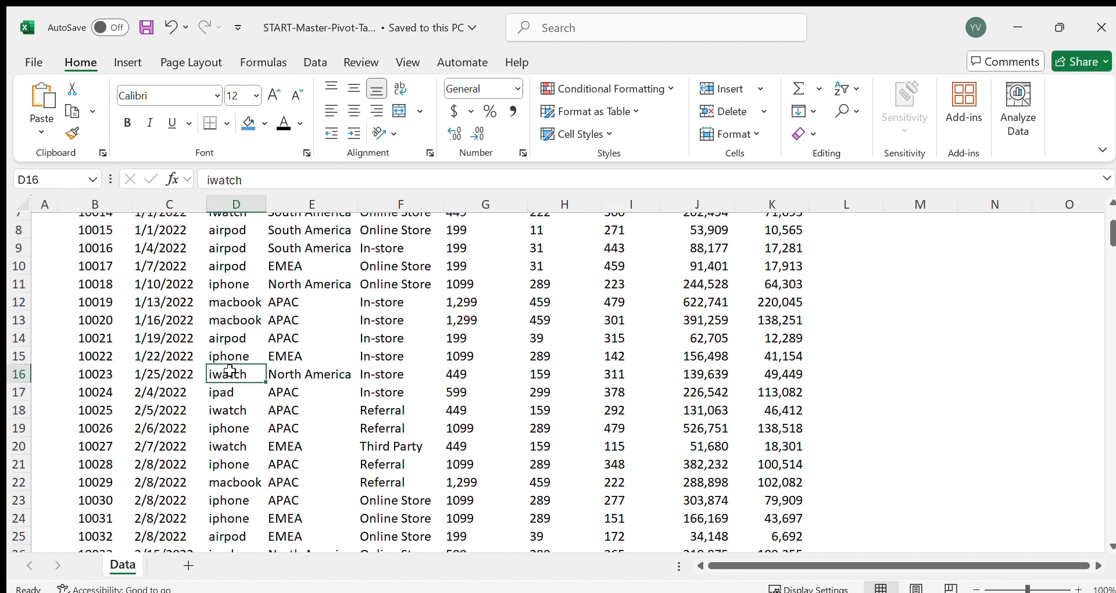
{"action": "left_click", "coordinate": [232, 300]}
{"action": "scroll", "coordinate": [642, 351], "scroll_direction": "up", "scroll_amount": 2}
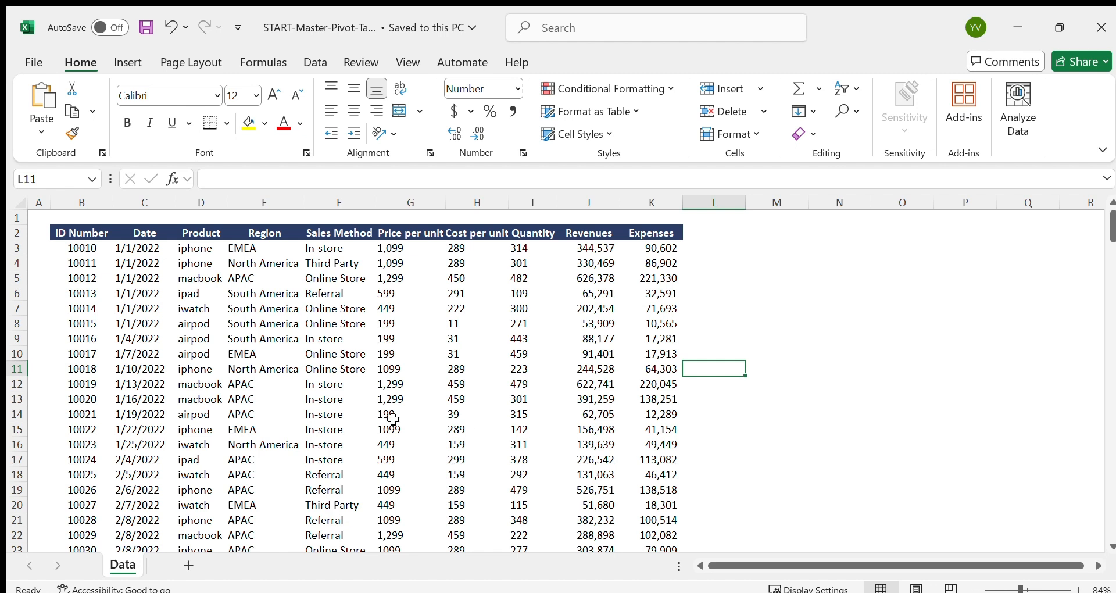
{"action": "key", "text": "alt+n"}
{"action": "key", "text": "v"}
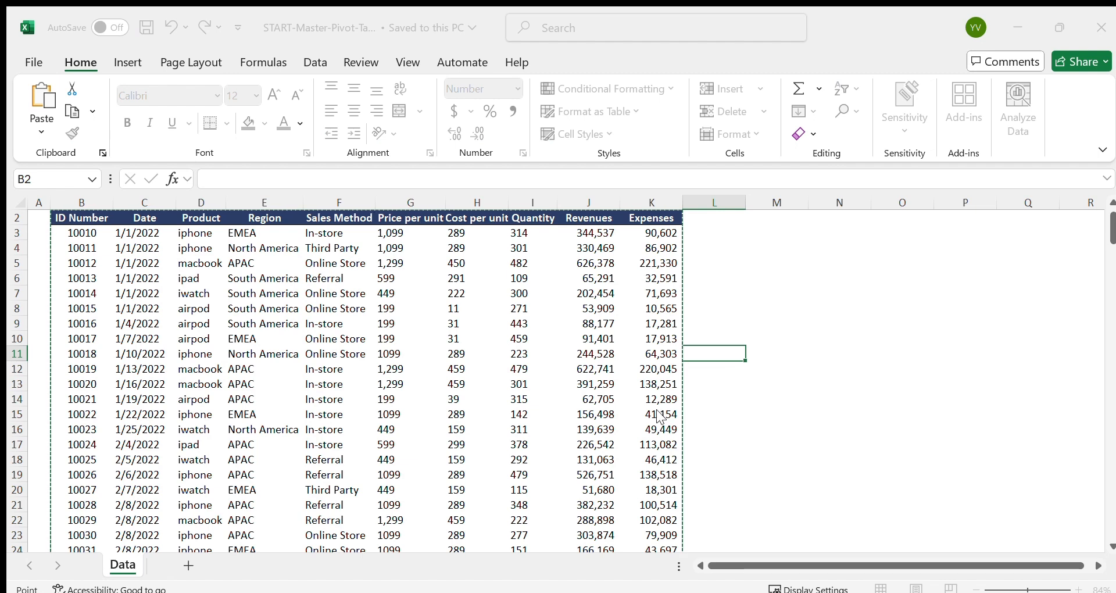
{"action": "key", "text": "Escape"}
Step: Convert the sales data range on the Data sheet into a table with a header row
{"action": "key", "text": "Return"}
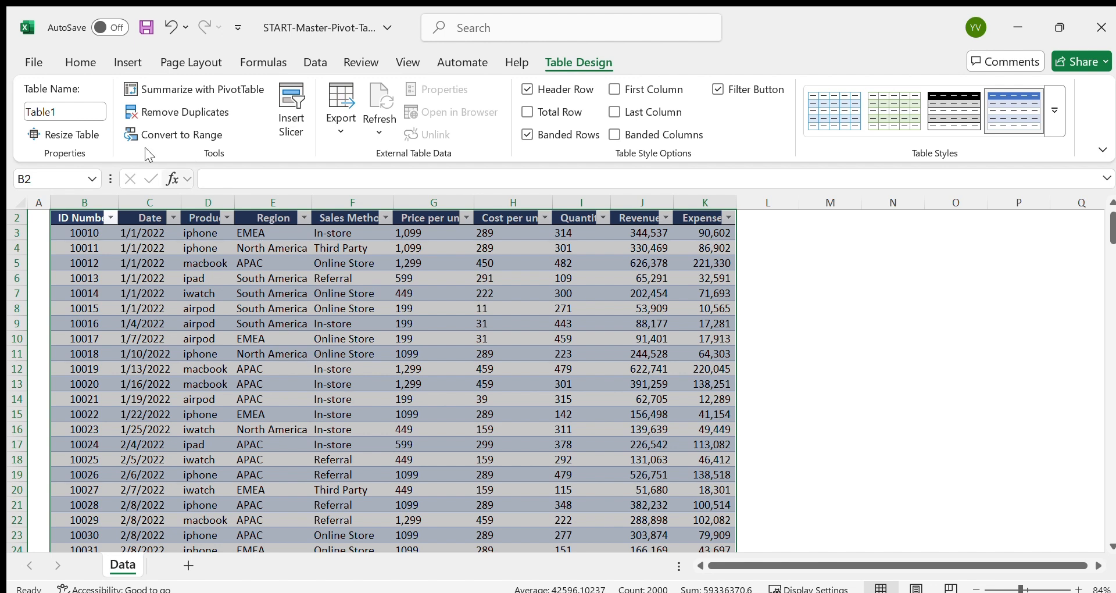
Step: Create a PivotTable from the sales table on a new worksheet
{"action": "left_click", "coordinate": [121, 64]}
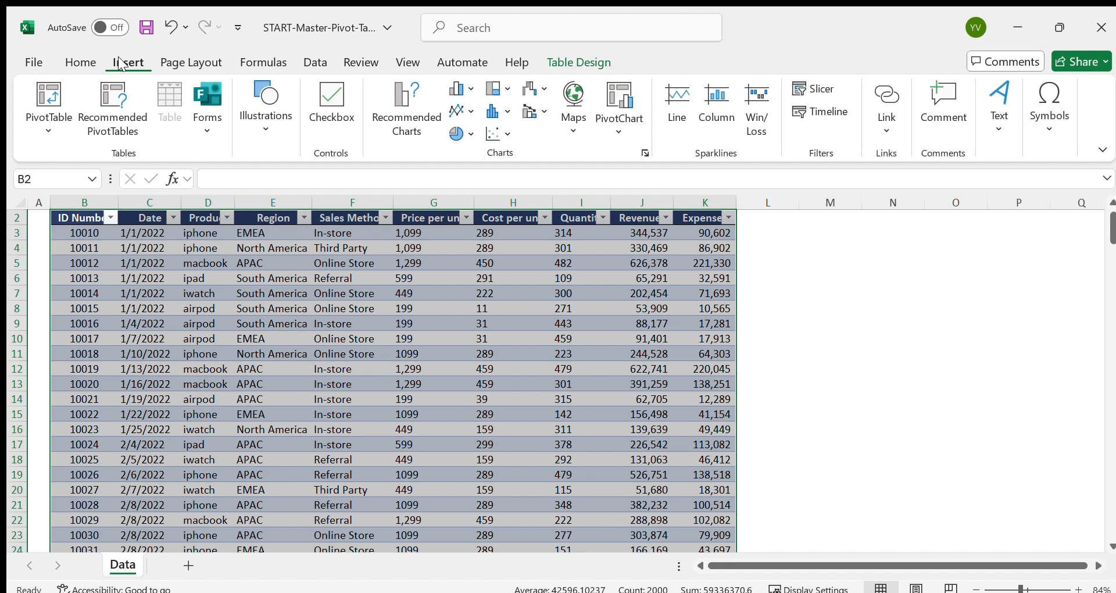
{"action": "left_click", "coordinate": [44, 129]}
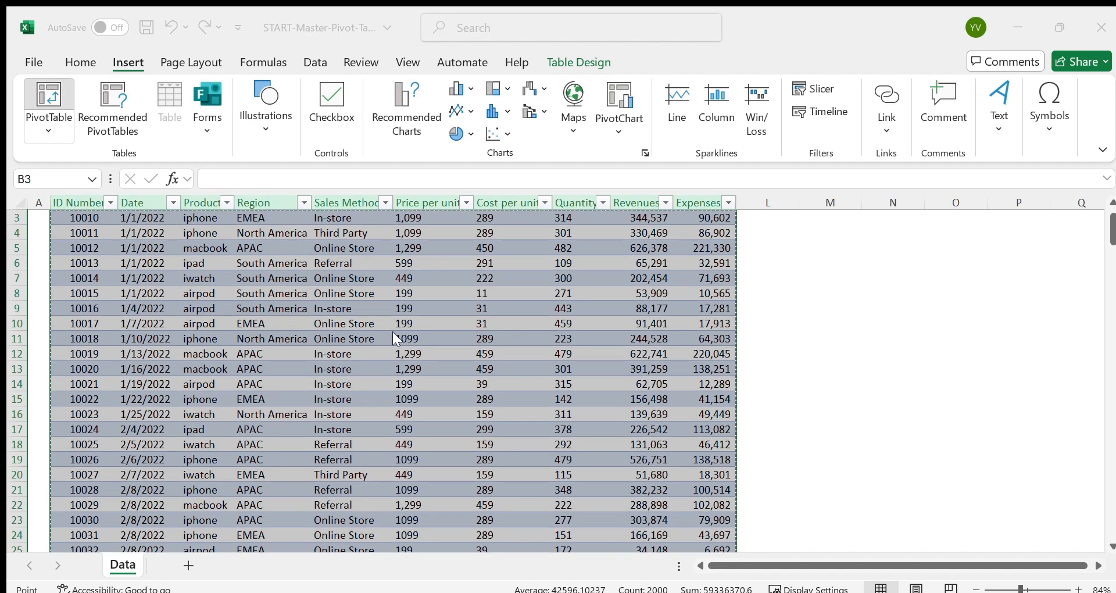
{"action": "left_click", "coordinate": [730, 461]}
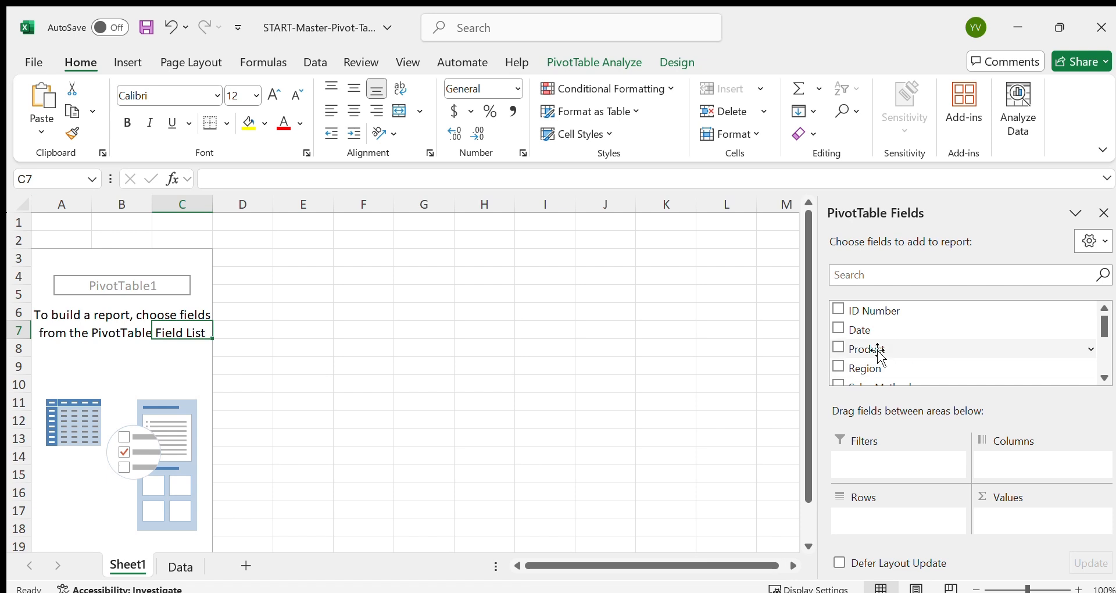
Step: Summarise Revenues as the PivotTable's values and break them down by Product in the rows
{"action": "scroll", "coordinate": [877, 354], "scroll_direction": "down", "scroll_amount": 2}
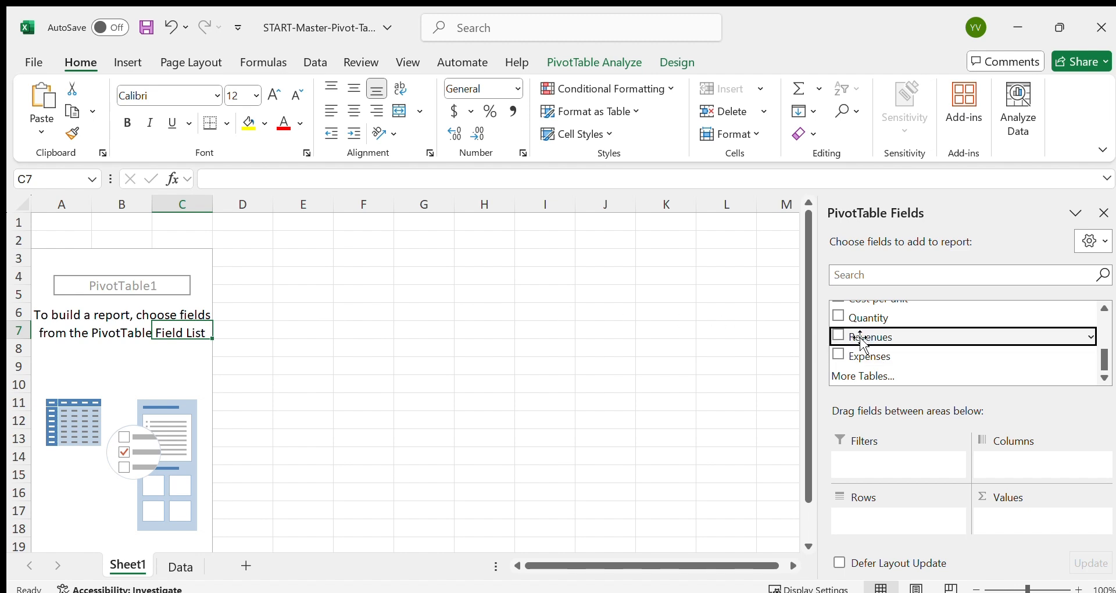
{"action": "left_click_drag", "start_coordinate": [865, 343], "coordinate": [1038, 526]}
{"action": "scroll", "coordinate": [112, 295], "scroll_direction": "up", "scroll_amount": 4, "text": "ctrl"}
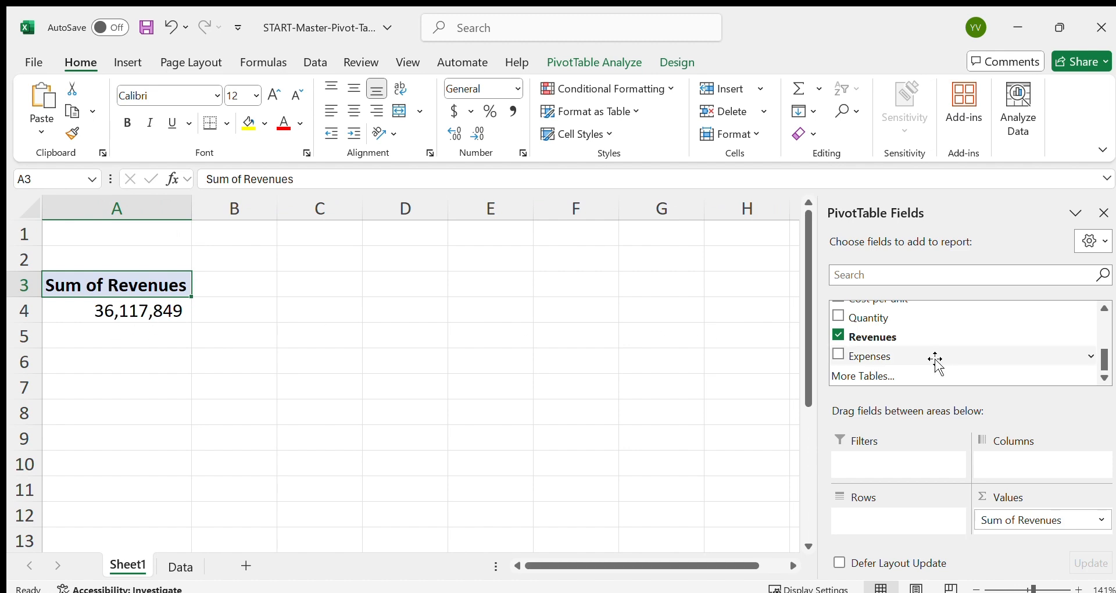
{"action": "scroll", "coordinate": [924, 355], "scroll_direction": "up", "scroll_amount": 1}
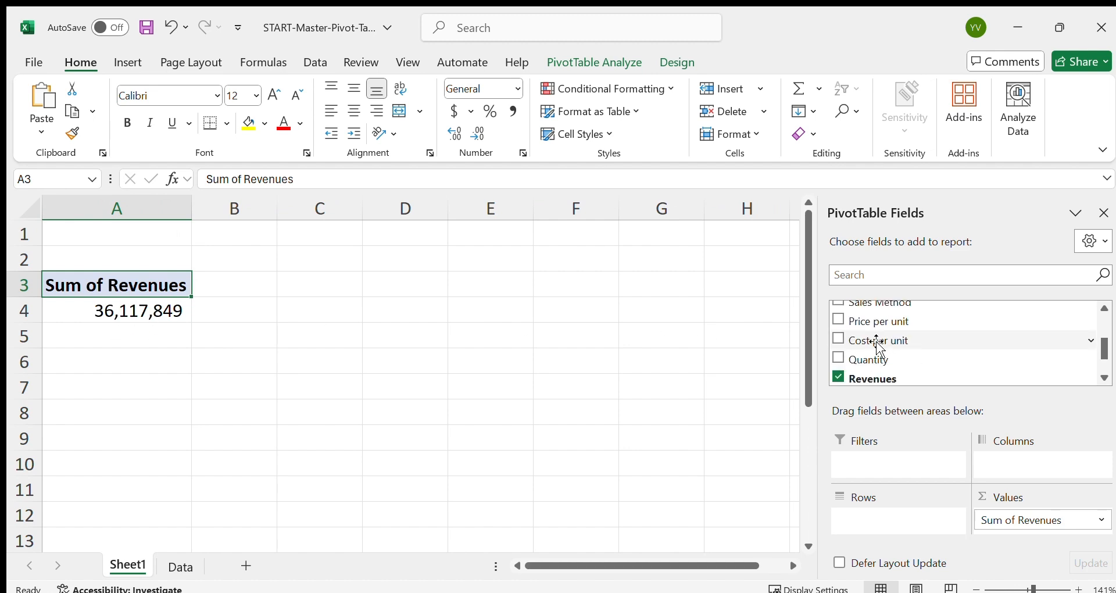
{"action": "scroll", "coordinate": [879, 343], "scroll_direction": "up", "scroll_amount": 2}
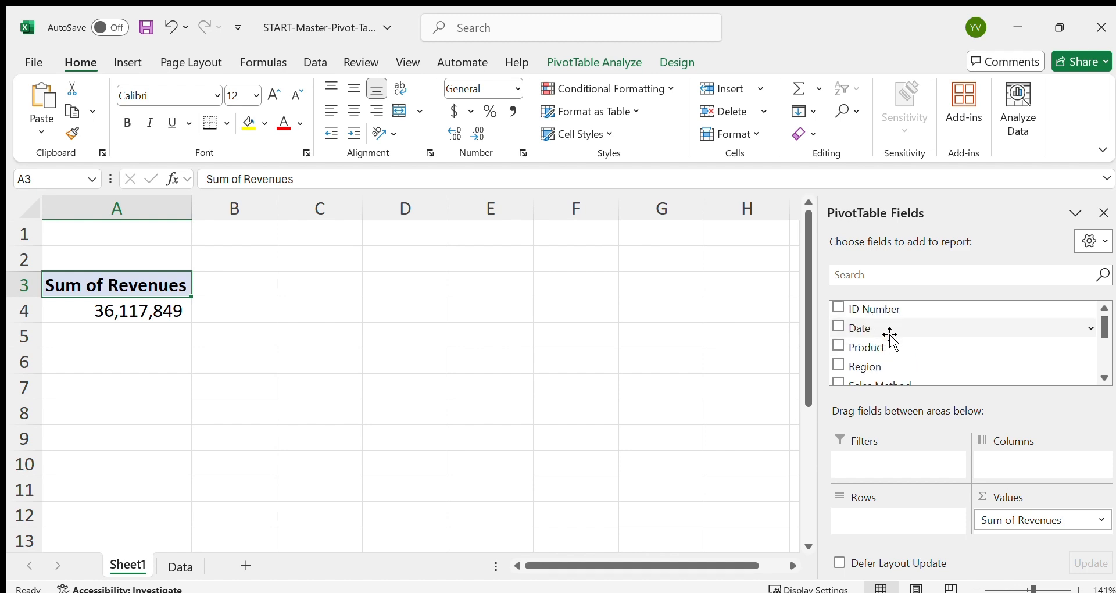
{"action": "left_click_drag", "start_coordinate": [887, 347], "coordinate": [879, 522]}
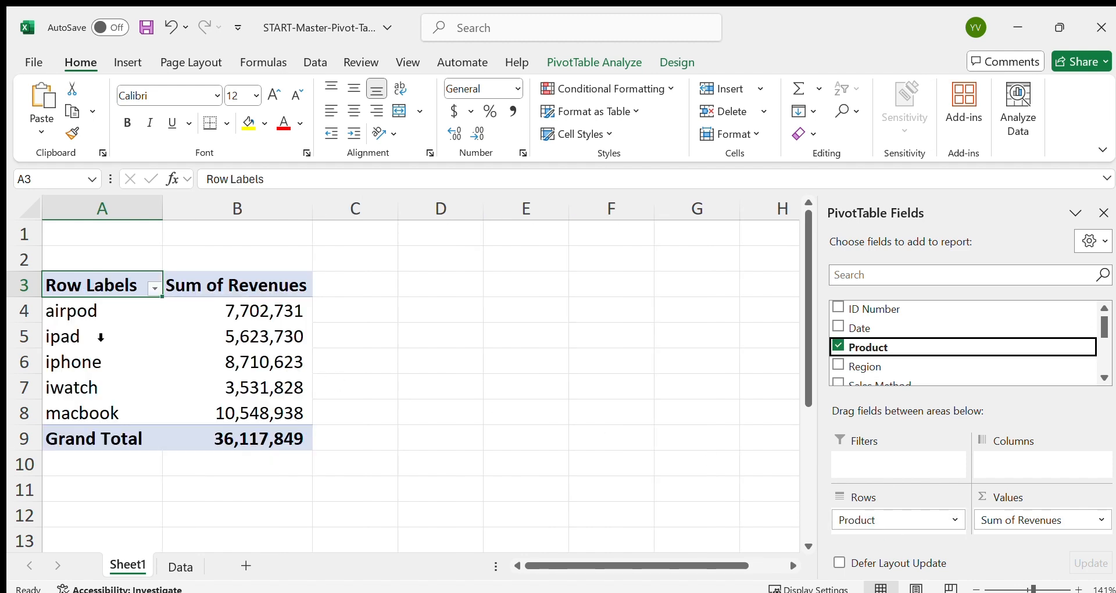
Step: Examine the revenue figures for airpod, ipad and iphone and the grand total in the PivotTable
{"action": "left_click", "coordinate": [95, 313]}
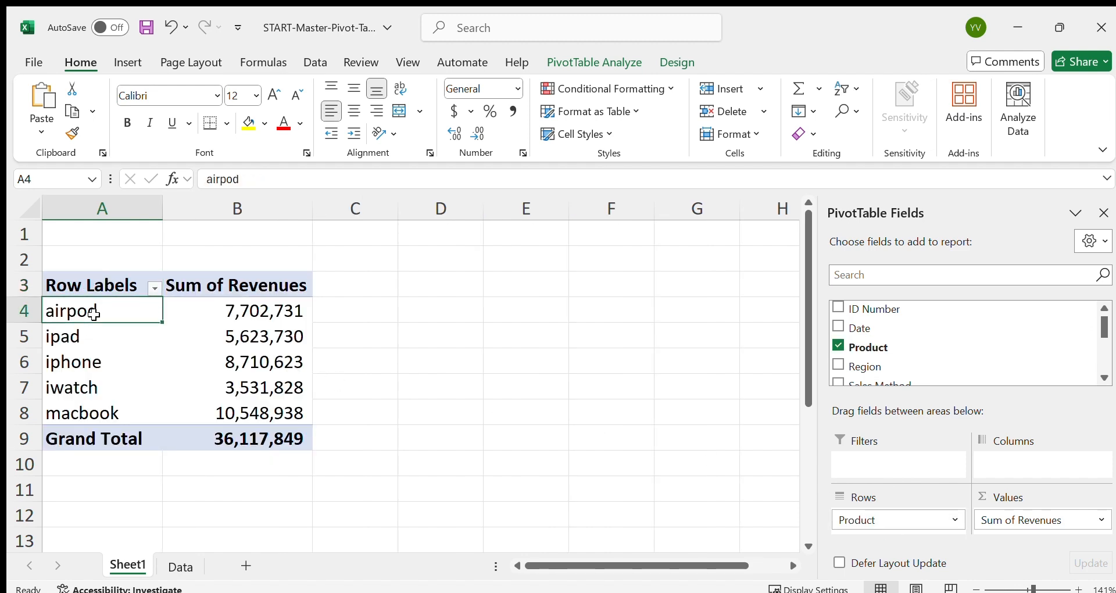
{"action": "left_click", "coordinate": [232, 312]}
{"action": "left_click_drag", "start_coordinate": [79, 340], "coordinate": [253, 337]}
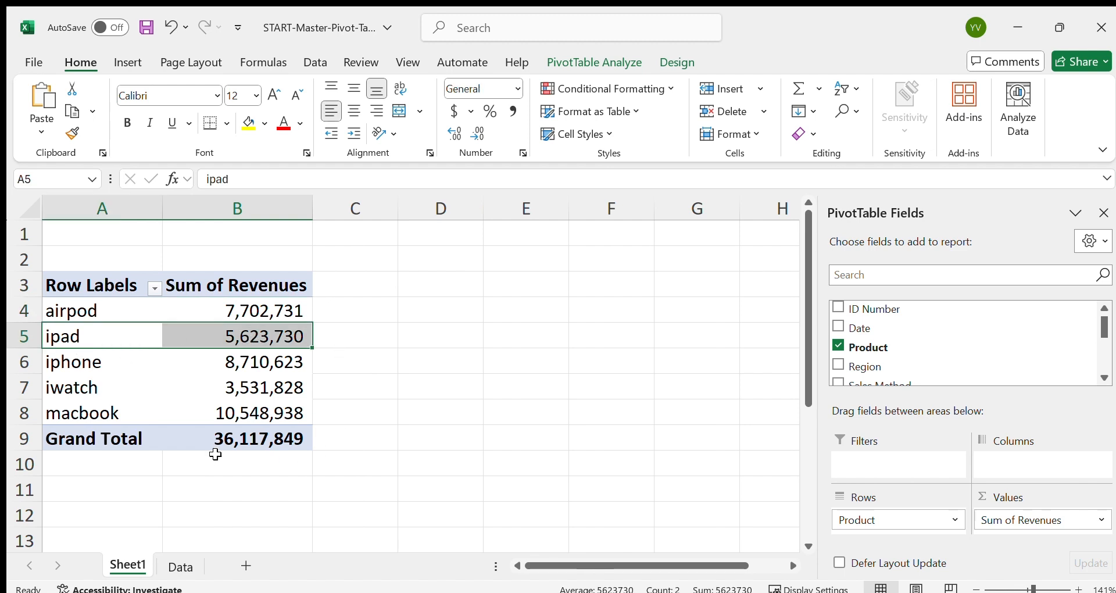
{"action": "left_click", "coordinate": [102, 365]}
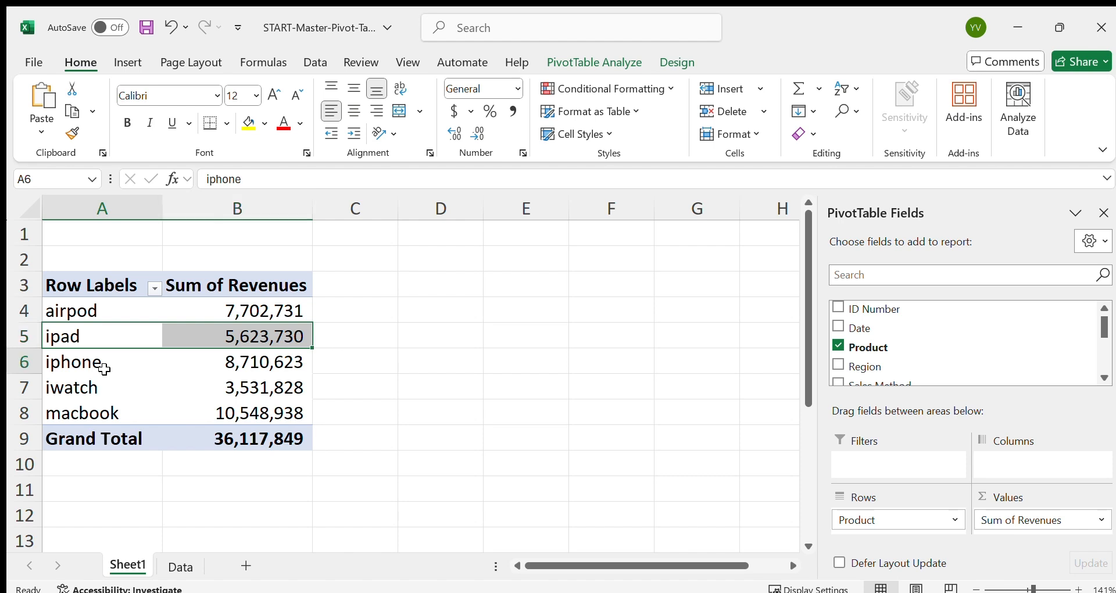
{"action": "left_click", "coordinate": [234, 368]}
{"action": "left_click", "coordinate": [107, 439]}
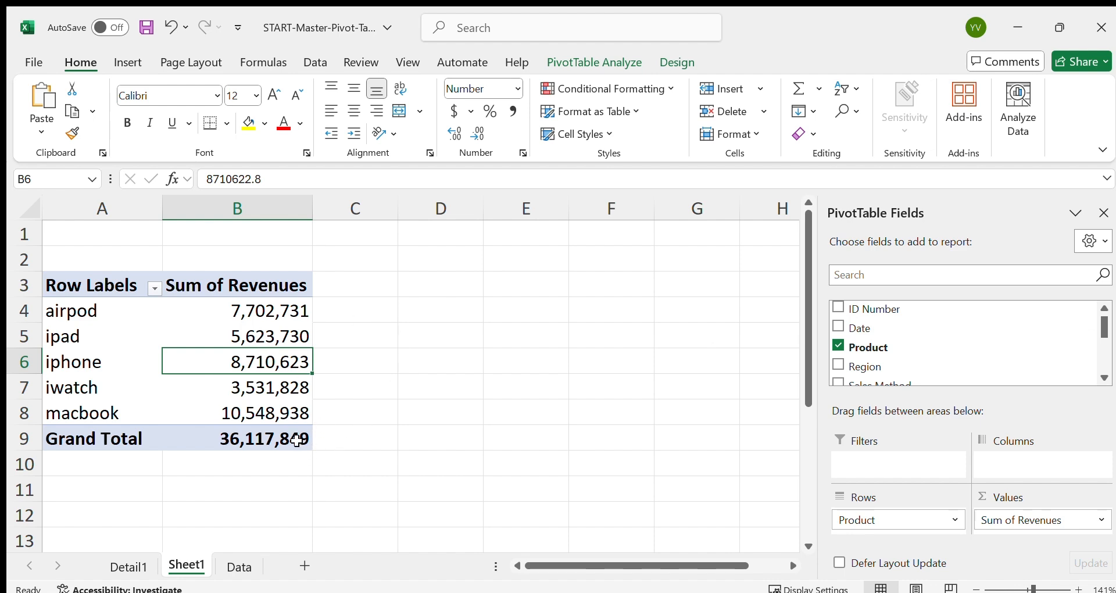
Step: Add Region as the PivotTable's column field and widen the EMEA column to fit its numbers
{"action": "left_click_drag", "start_coordinate": [879, 375], "coordinate": [1009, 462]}
{"action": "scroll", "coordinate": [465, 413], "scroll_direction": "down", "scroll_amount": 2}
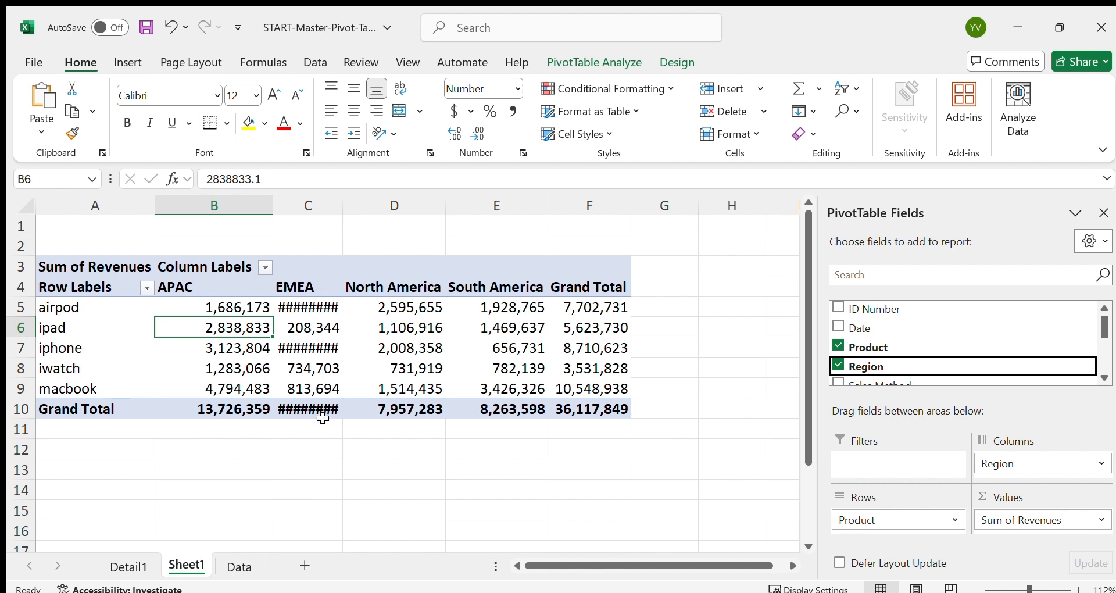
{"action": "double_click", "coordinate": [340, 214]}
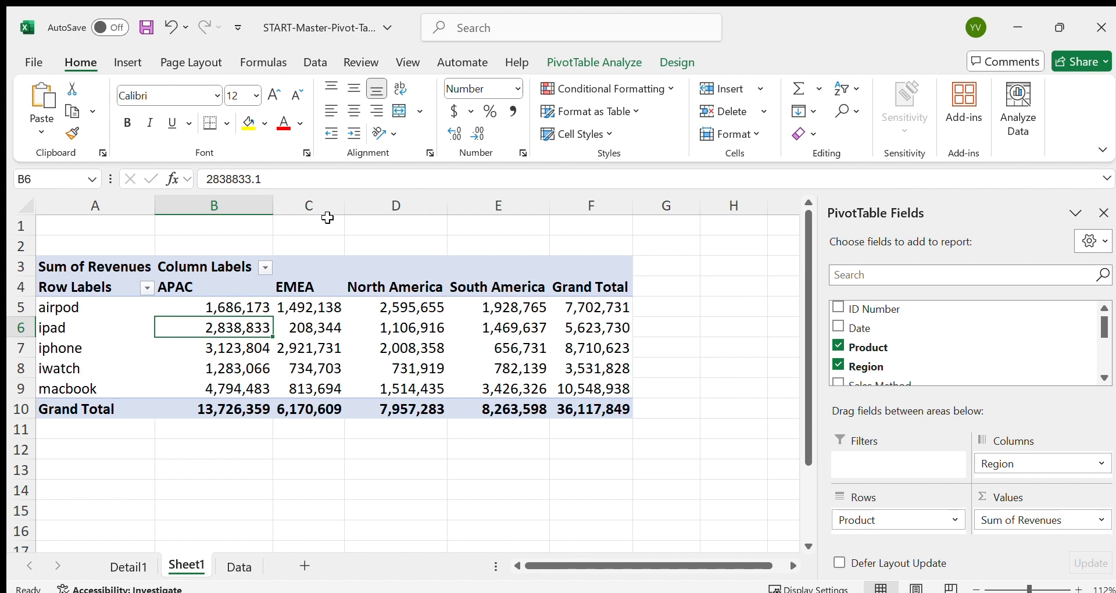
{"action": "left_click_drag", "start_coordinate": [345, 208], "coordinate": [348, 211]}
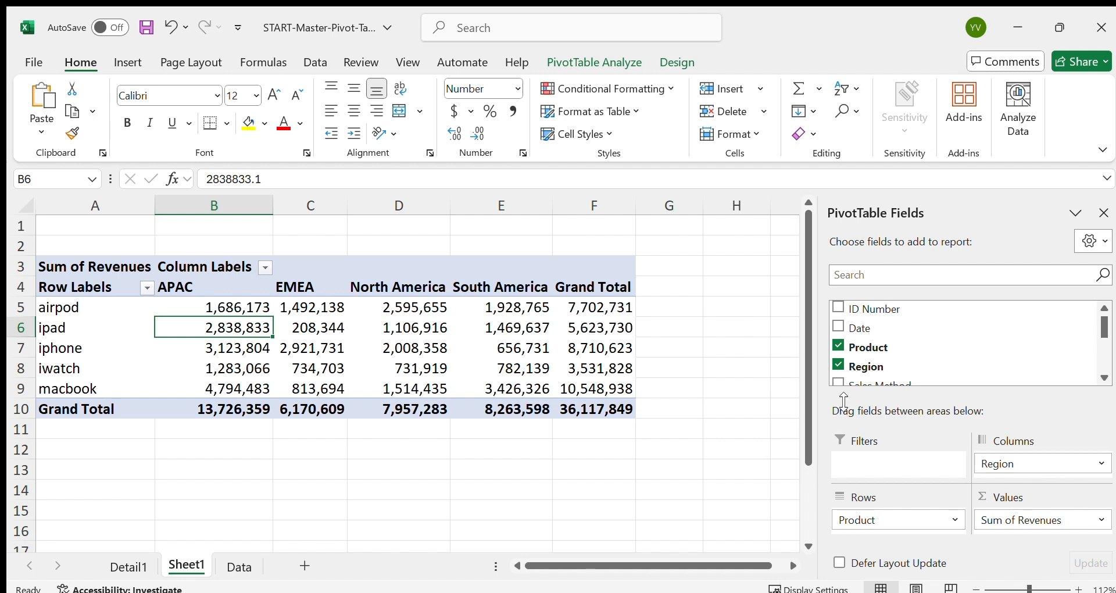
Step: Remove Region from the PivotTable's columns and add it back there
{"action": "left_click_drag", "start_coordinate": [1022, 464], "coordinate": [743, 440]}
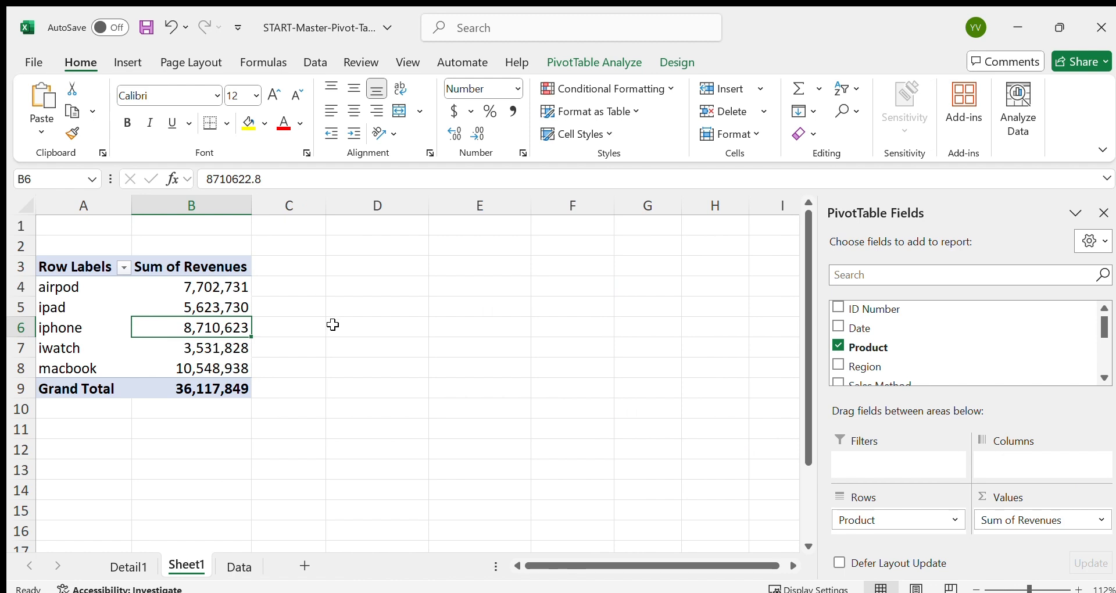
{"action": "left_click_drag", "start_coordinate": [882, 372], "coordinate": [1039, 479]}
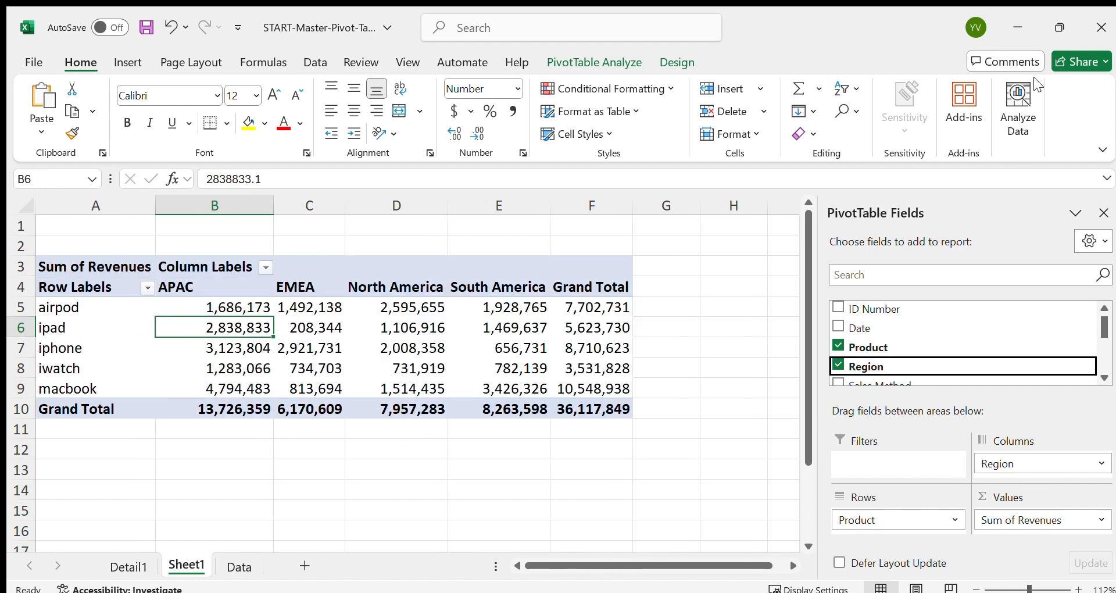
Step: Sort the PivotTable's products by Grand Total from smallest to largest
{"action": "left_click", "coordinate": [686, 327]}
{"action": "key", "text": "Left"}
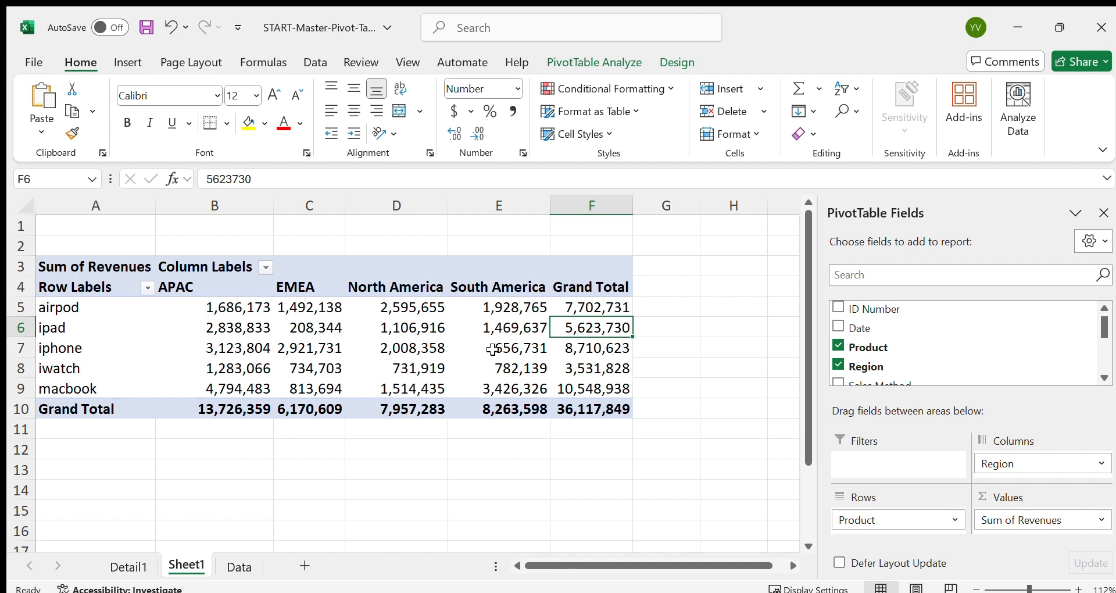
{"action": "left_click", "coordinate": [582, 351]}
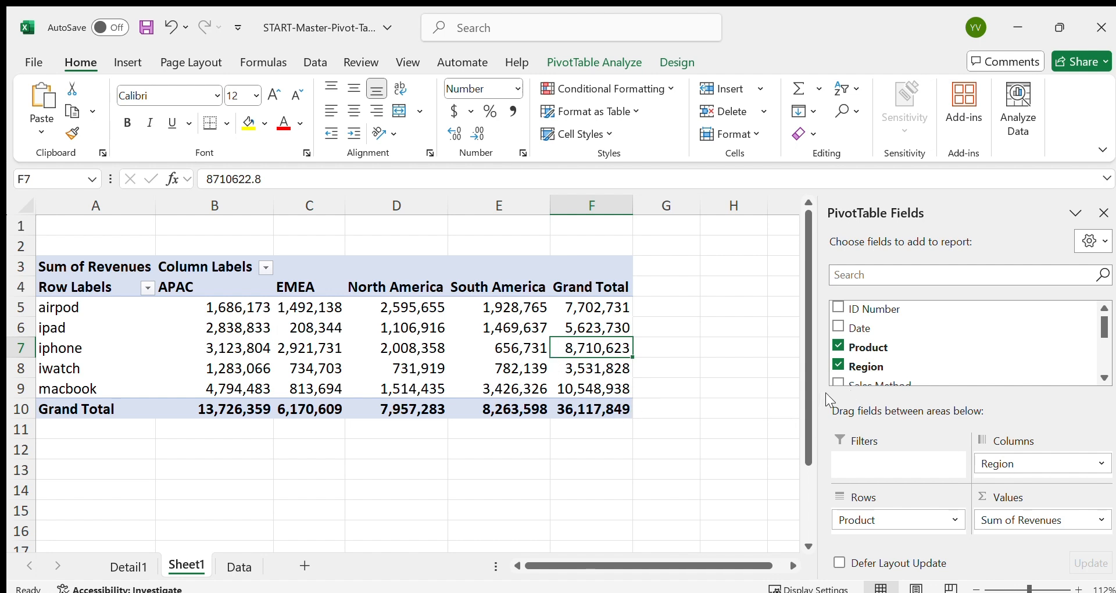
{"action": "key", "text": "alt+h"}
{"action": "key", "text": "s"}
{"action": "key", "text": "s"}
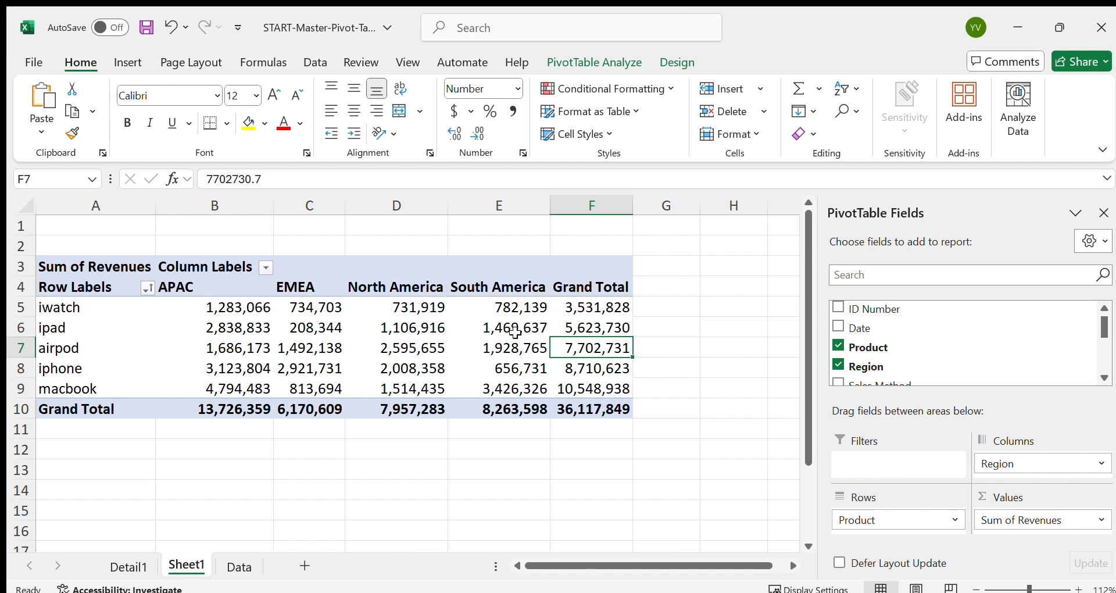
Step: Sort the PivotTable's products by their South America revenues in ascending order
{"action": "left_click", "coordinate": [511, 365]}
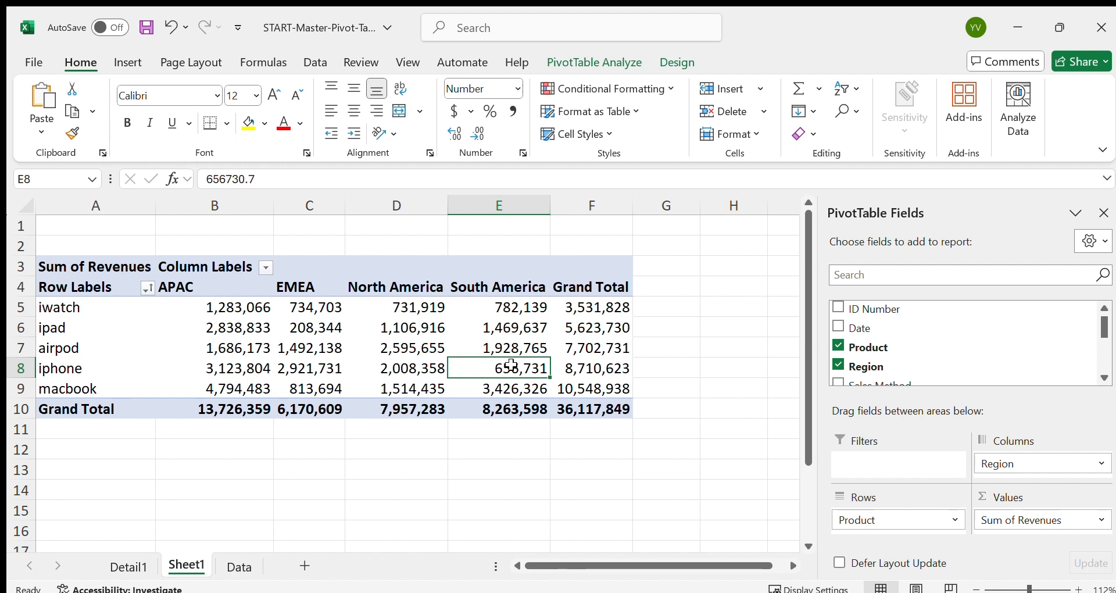
{"action": "left_click", "coordinate": [483, 343]}
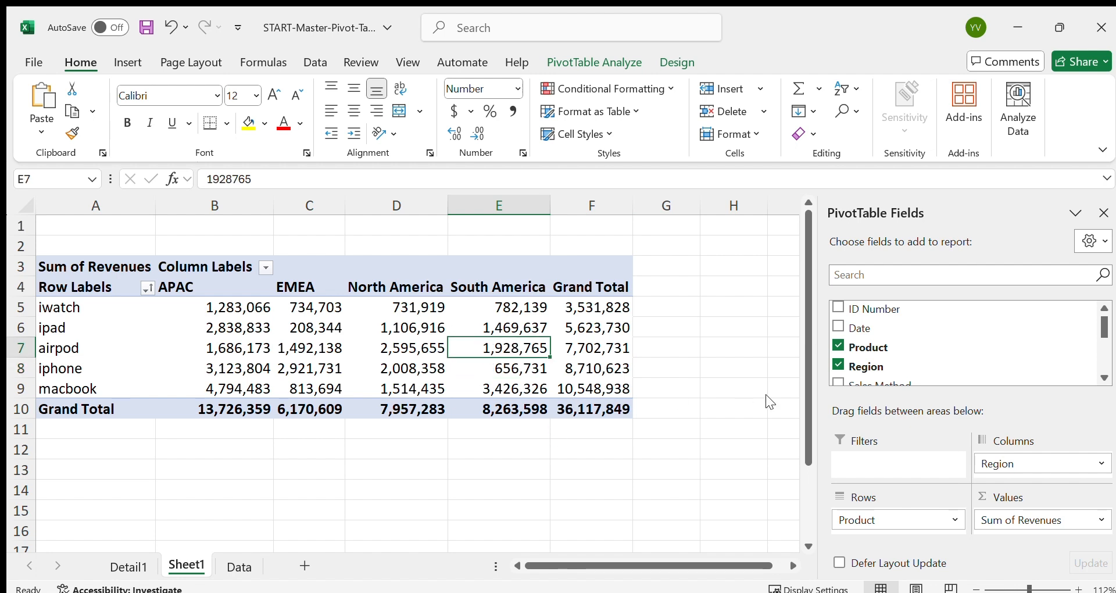
{"action": "key", "text": "alt+a"}
{"action": "key", "text": "s"}
{"action": "key", "text": "a"}
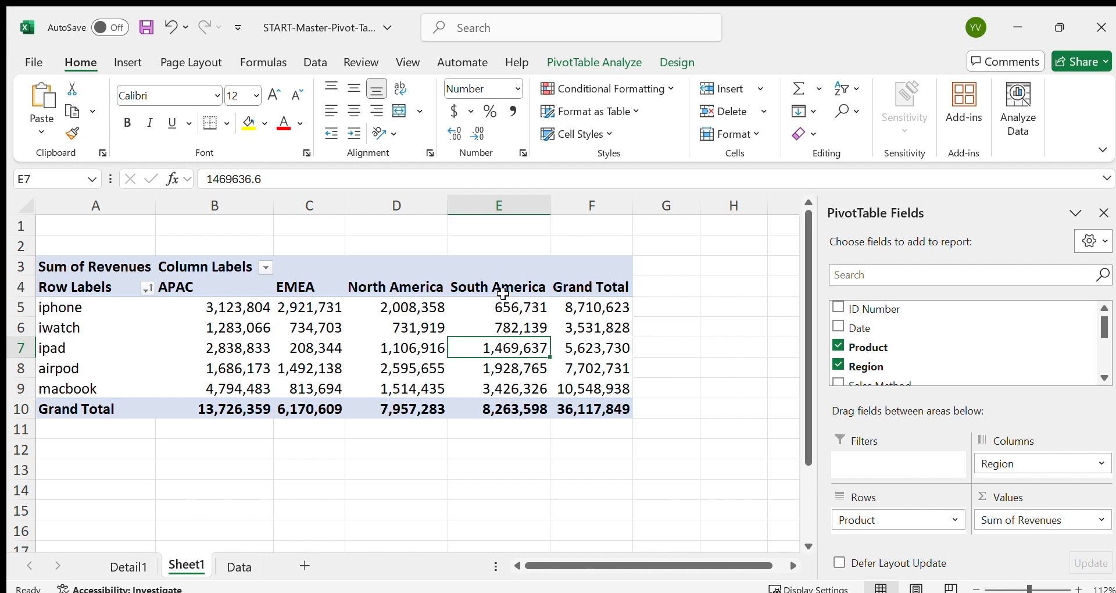
Step: Re-sort the products in ascending order of Grand Total and check the iwatch and iphone totals
{"action": "left_click", "coordinate": [596, 352]}
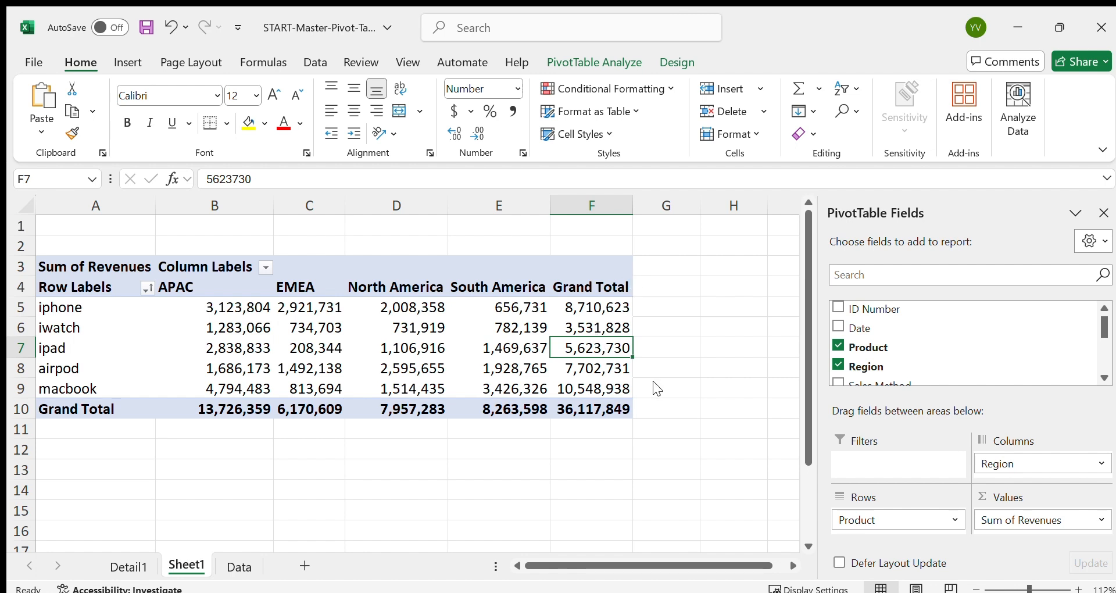
{"action": "key", "text": "alt+h"}
{"action": "key", "text": "s"}
{"action": "key", "text": "s"}
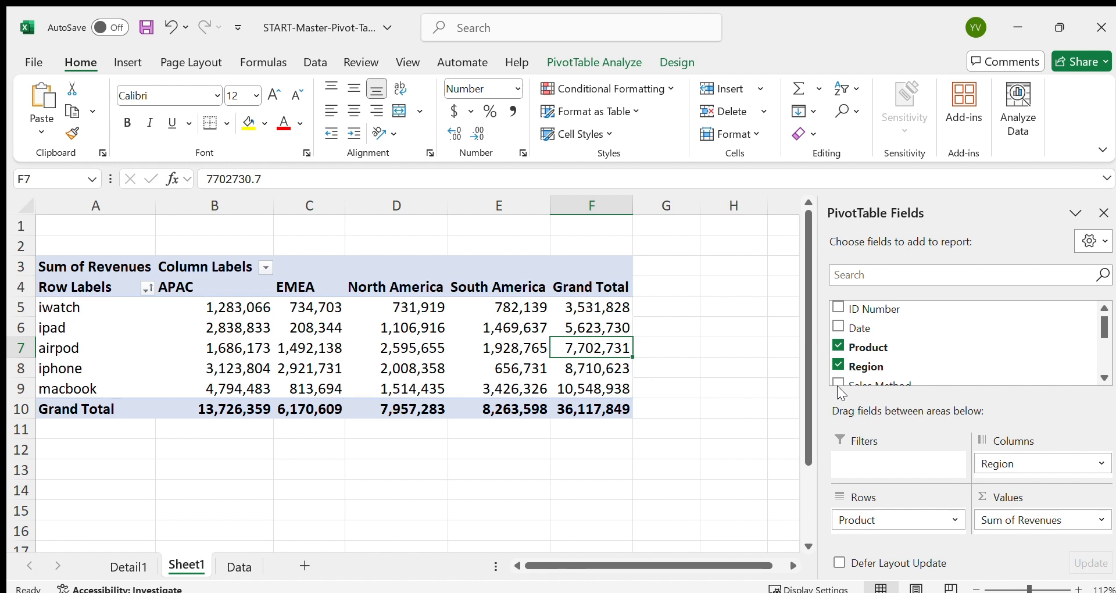
{"action": "left_click", "coordinate": [580, 310]}
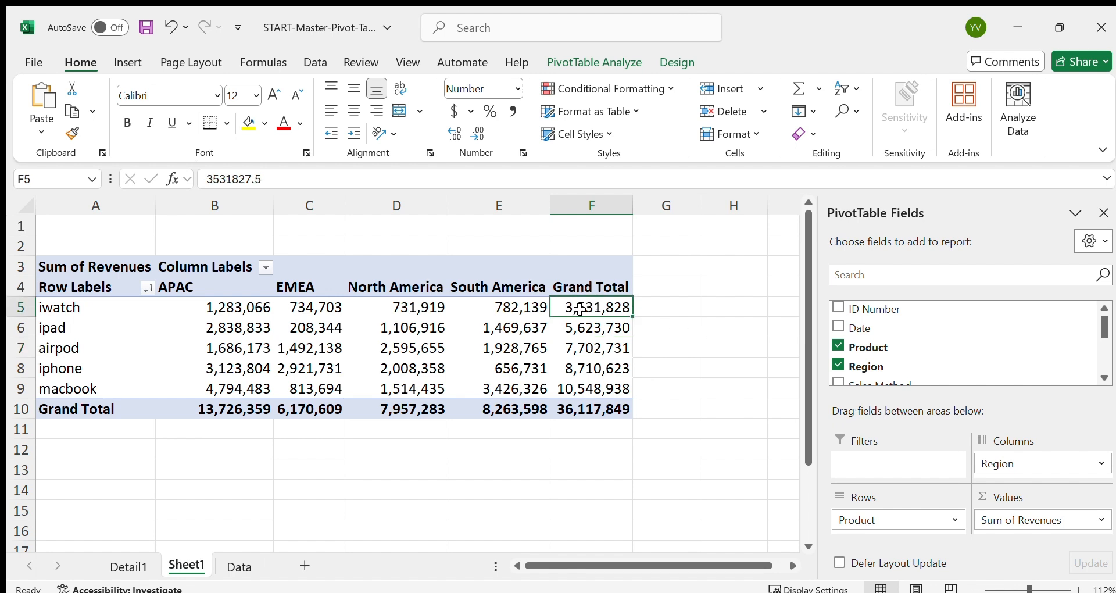
{"action": "left_click", "coordinate": [578, 365]}
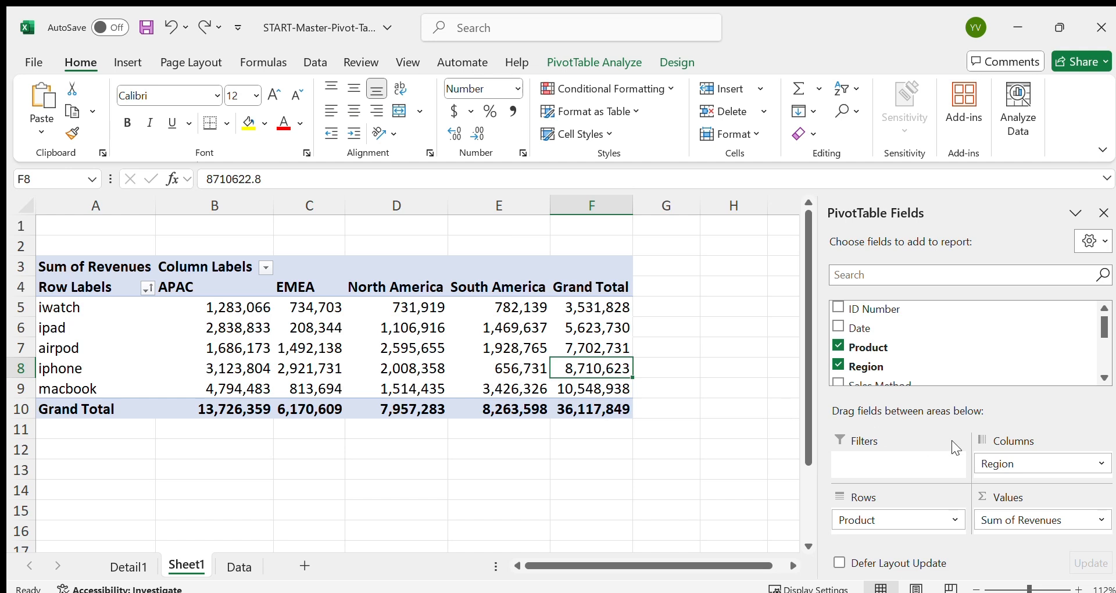
Step: Remove Region from the PivotTable's columns and show the product revenues as percentages of the grand total
{"action": "left_click_drag", "start_coordinate": [999, 463], "coordinate": [755, 456]}
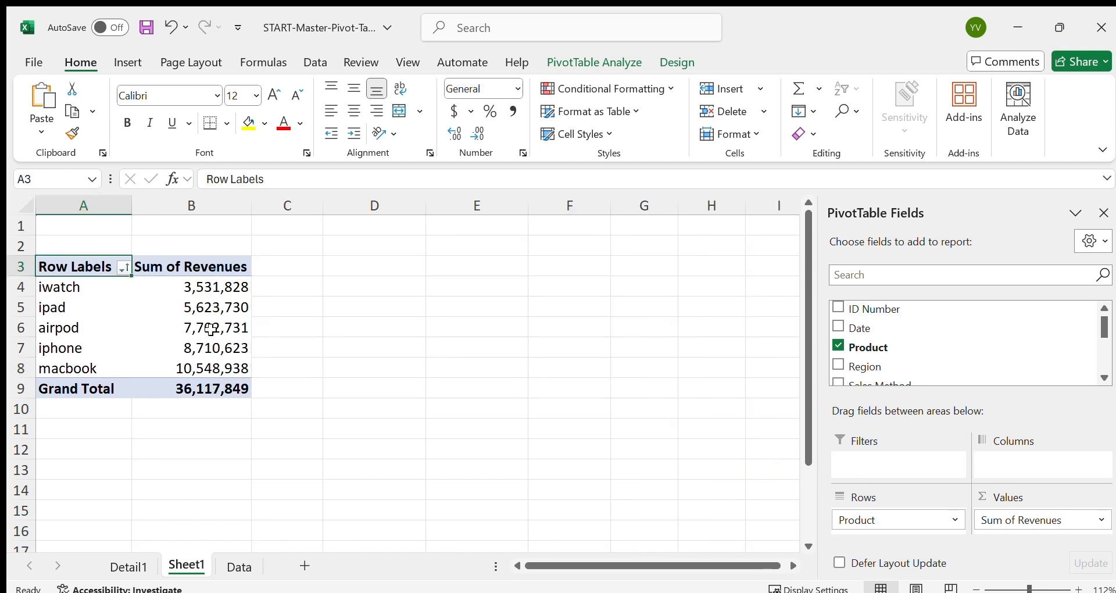
{"action": "left_click", "coordinate": [180, 361]}
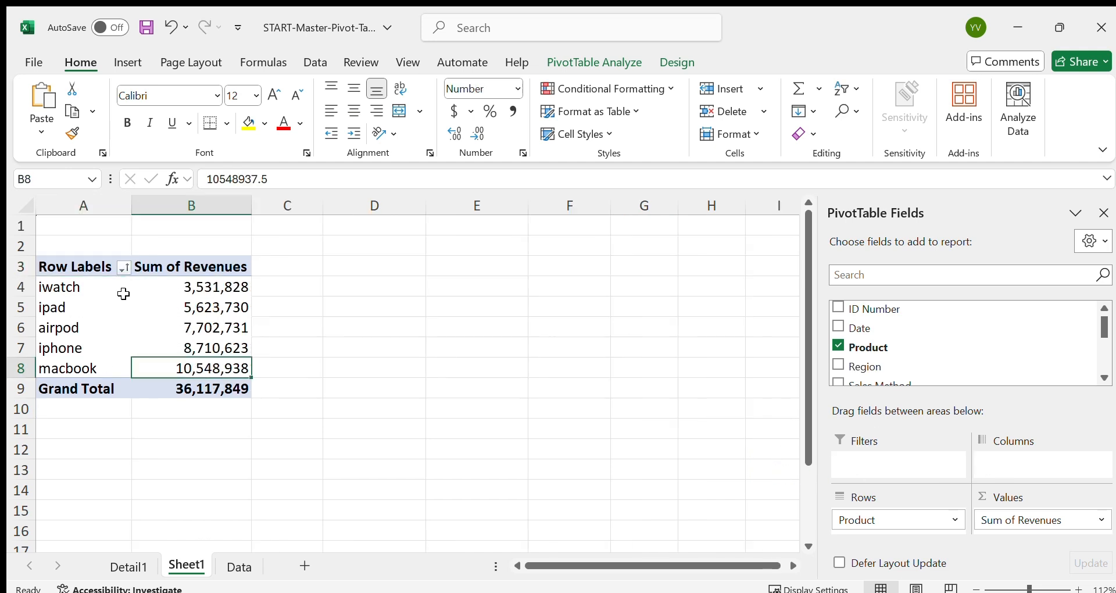
{"action": "left_click", "coordinate": [215, 345]}
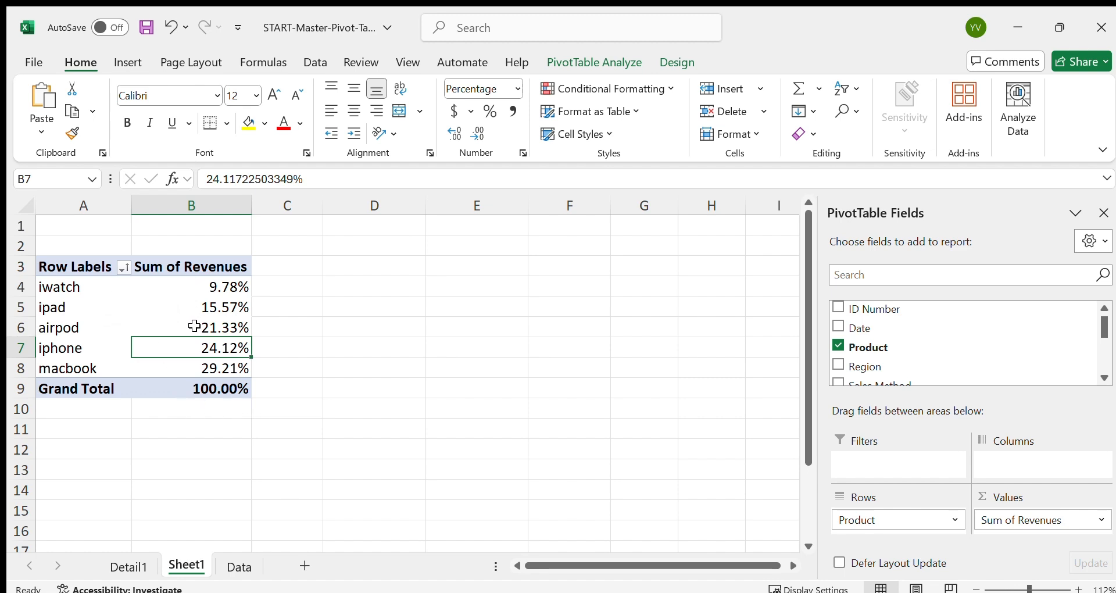
Step: Check the percentage shares of total revenues for iwatch and macbook in the PivotTable
{"action": "left_click", "coordinate": [183, 292]}
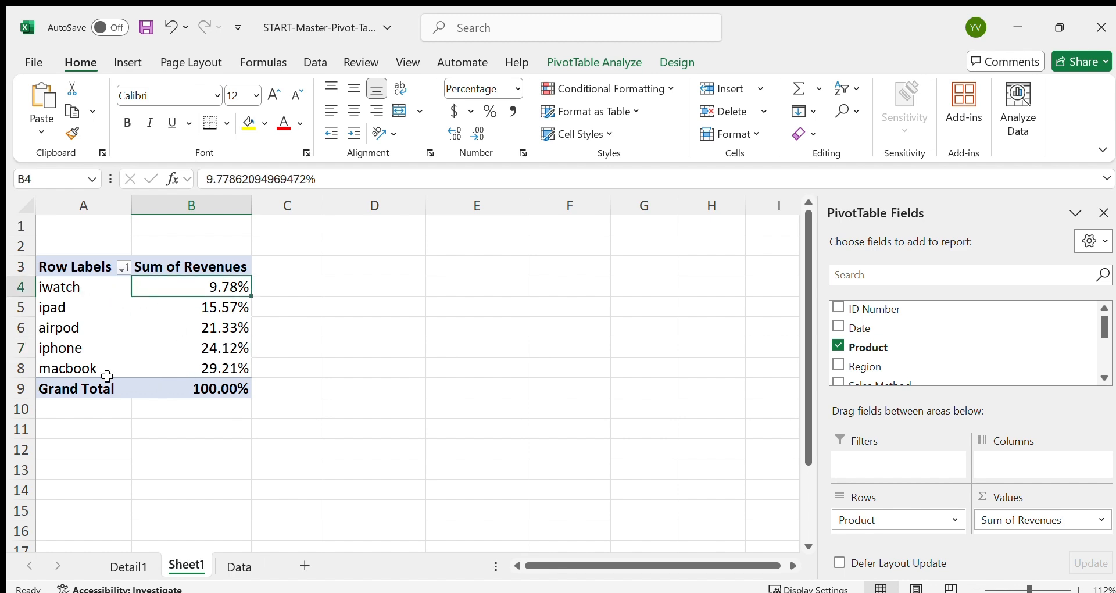
{"action": "left_click", "coordinate": [177, 368]}
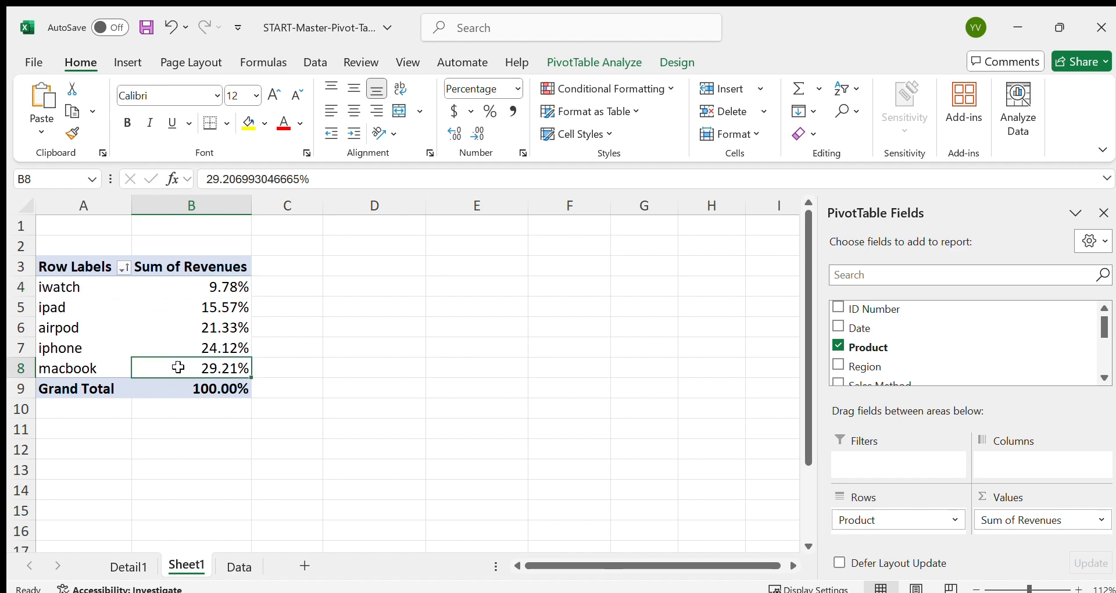
{"action": "left_click", "coordinate": [292, 372]}
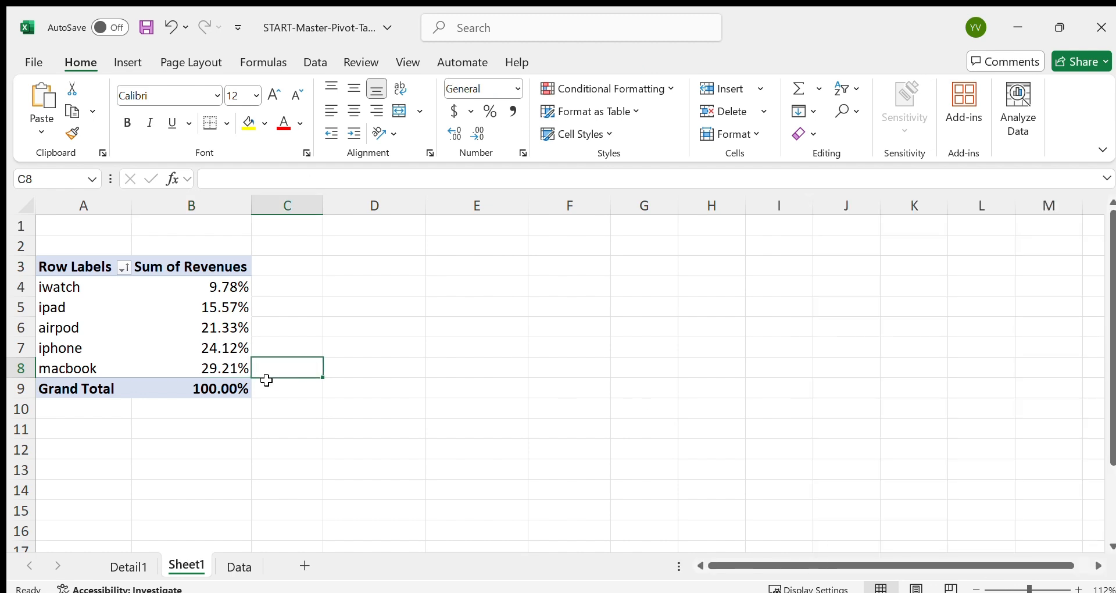
{"action": "left_click", "coordinate": [243, 371]}
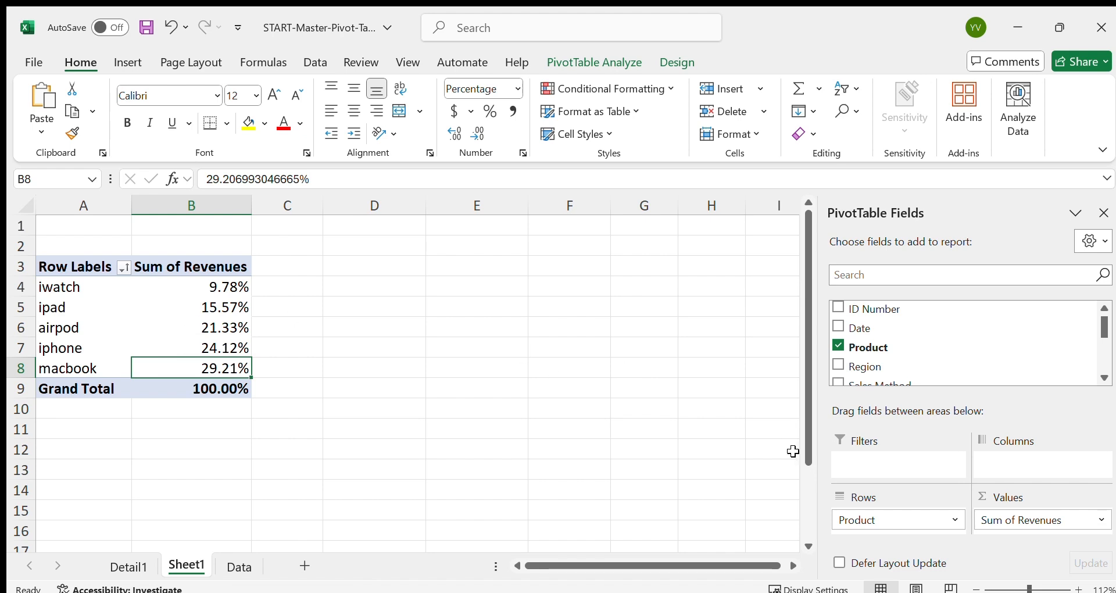
Step: Replace Revenues in the PivotTable's values with Price per unit, summarized by average for each product
{"action": "left_click_drag", "start_coordinate": [1035, 526], "coordinate": [650, 463]}
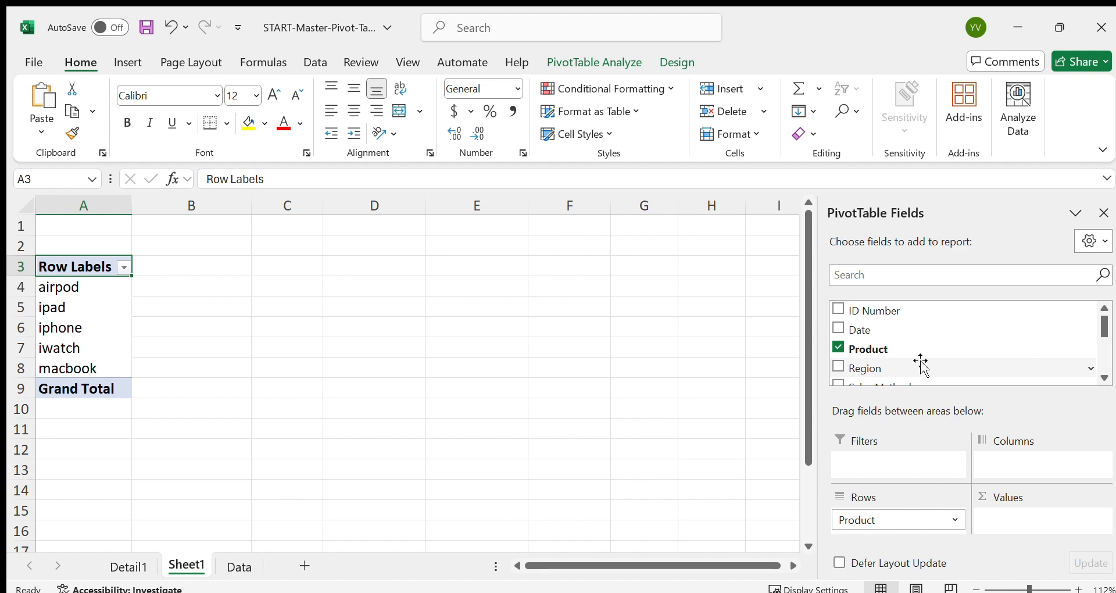
{"action": "scroll", "coordinate": [907, 365], "scroll_direction": "down", "scroll_amount": 2}
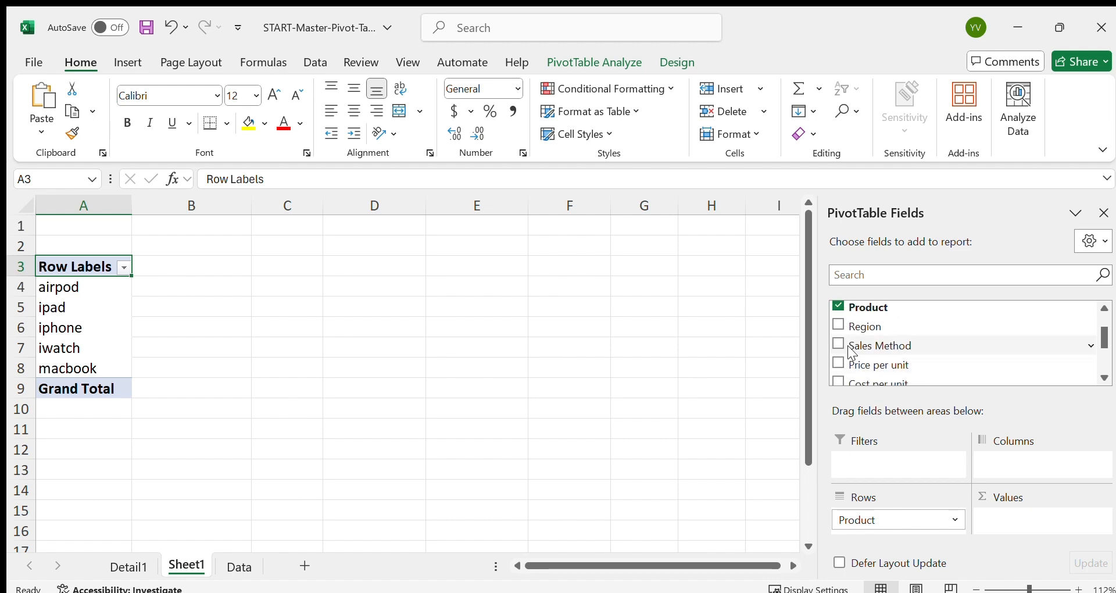
{"action": "left_click_drag", "start_coordinate": [873, 375], "coordinate": [1012, 521]}
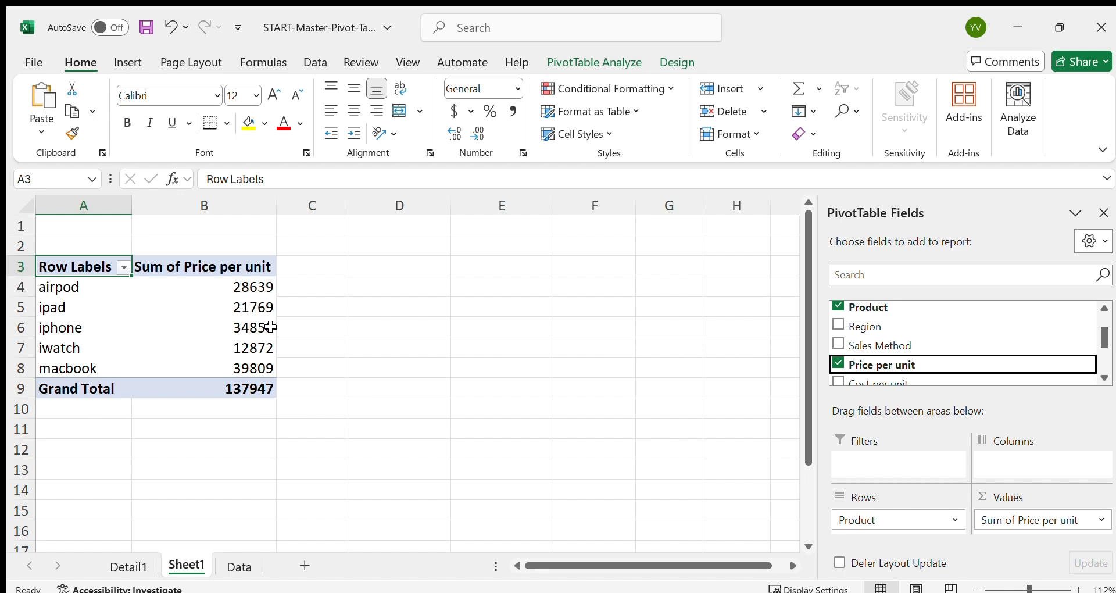
{"action": "left_click", "coordinate": [227, 335]}
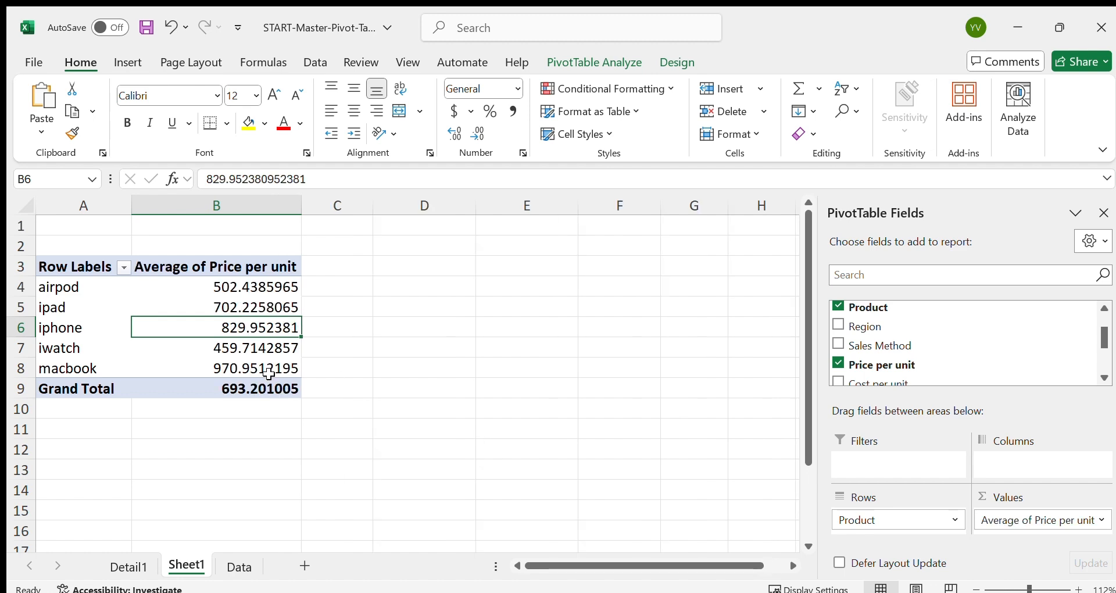
Step: Examine the average price per unit for airpod, iwatch and macbook and the overall average
{"action": "left_click", "coordinate": [235, 286]}
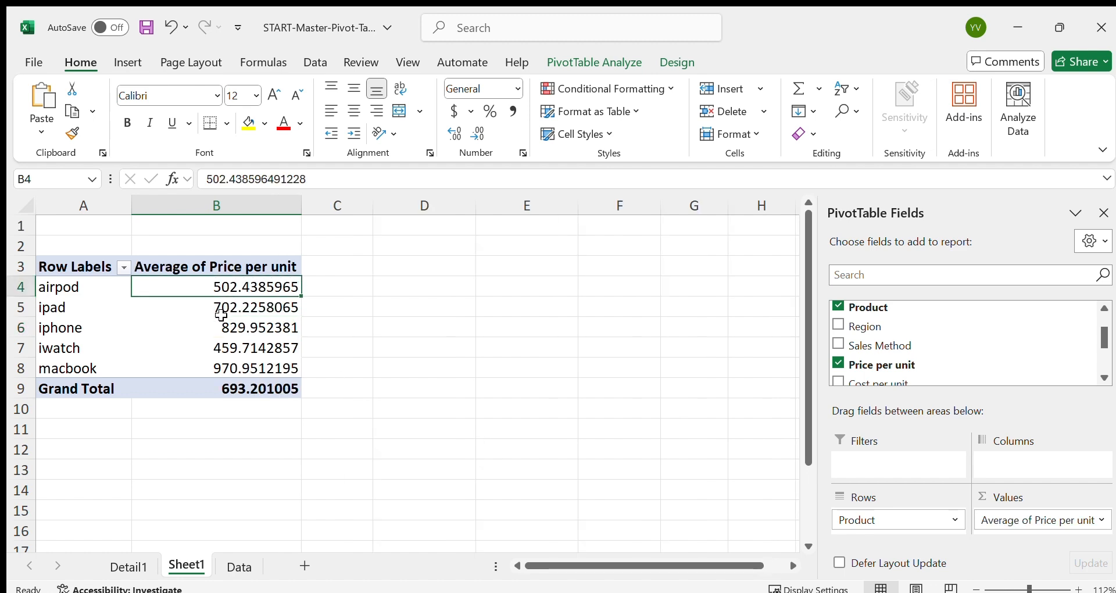
{"action": "left_click", "coordinate": [219, 341]}
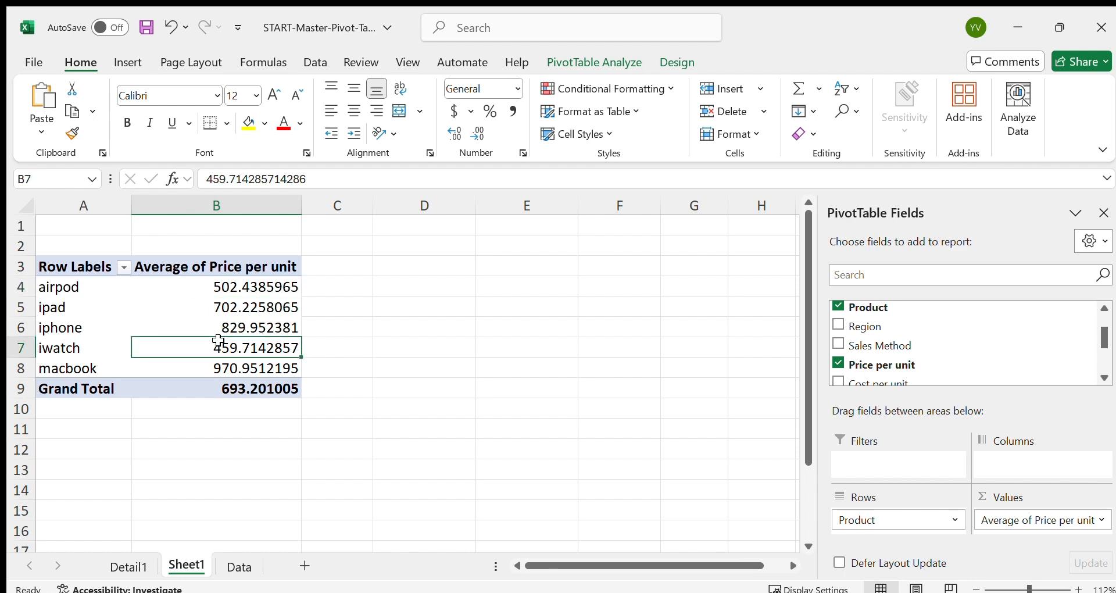
{"action": "left_click", "coordinate": [237, 393]}
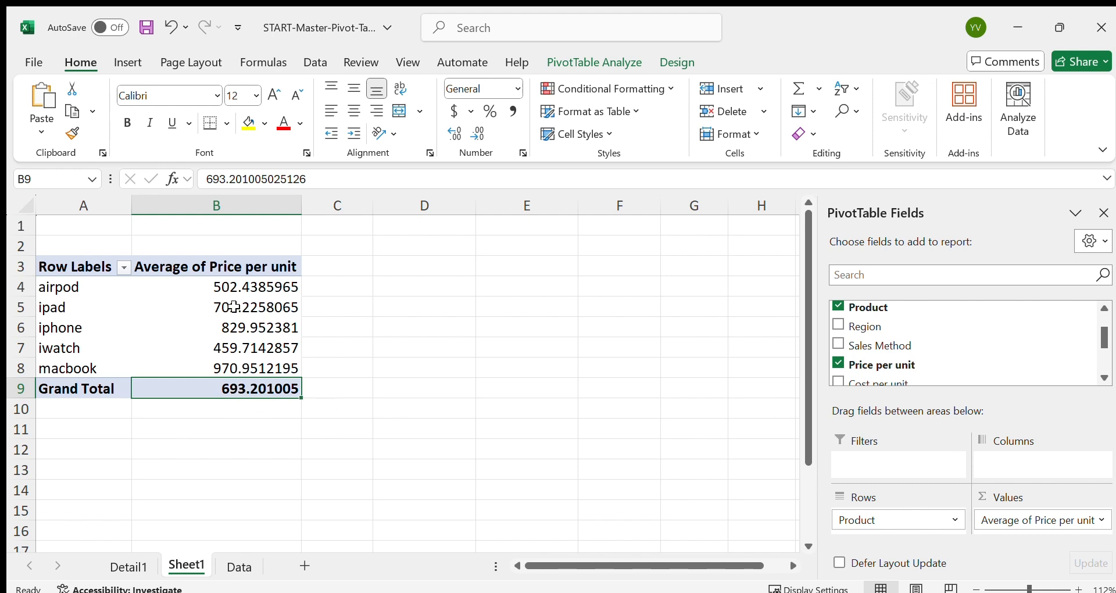
{"action": "left_click", "coordinate": [203, 366]}
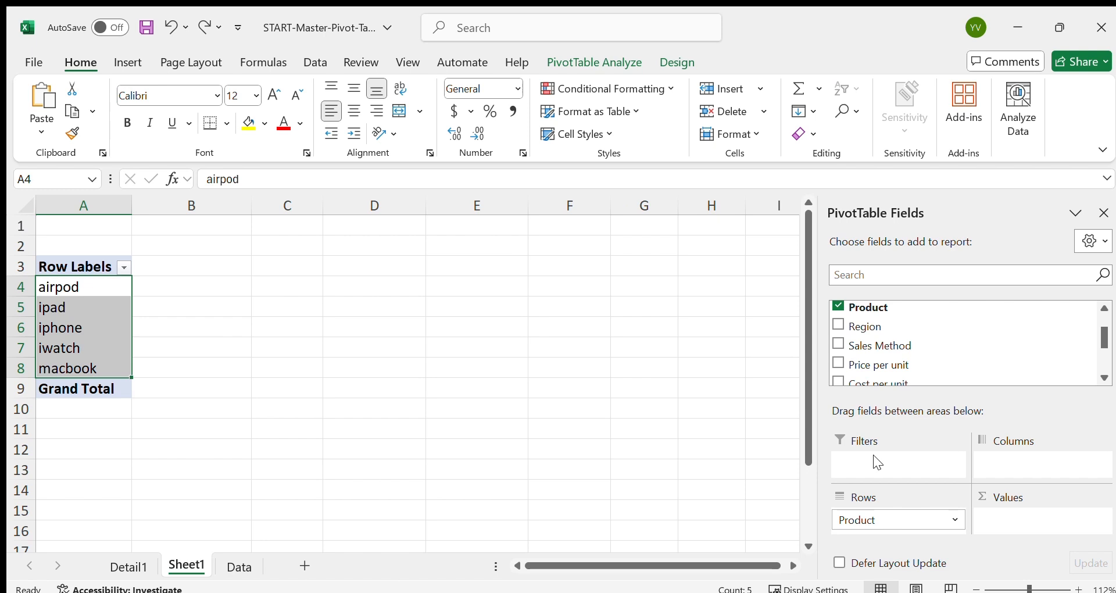
Step: Replace the average Price per unit in the PivotTable's values with the sum of Revenues
{"action": "scroll", "coordinate": [949, 366], "scroll_direction": "down", "scroll_amount": 1}
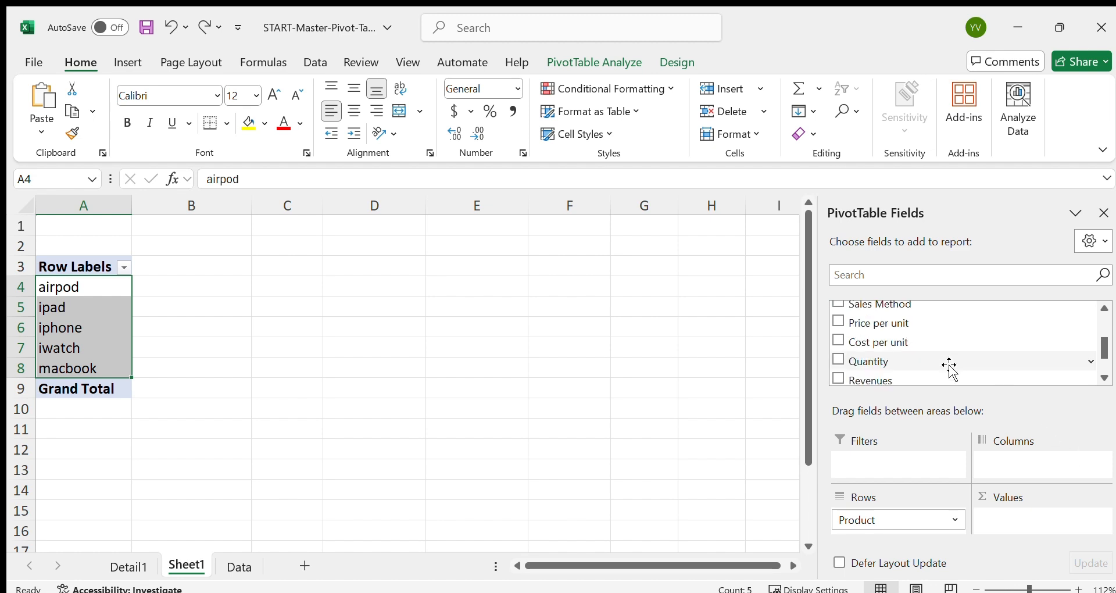
{"action": "scroll", "coordinate": [862, 331], "scroll_direction": "down", "scroll_amount": 1}
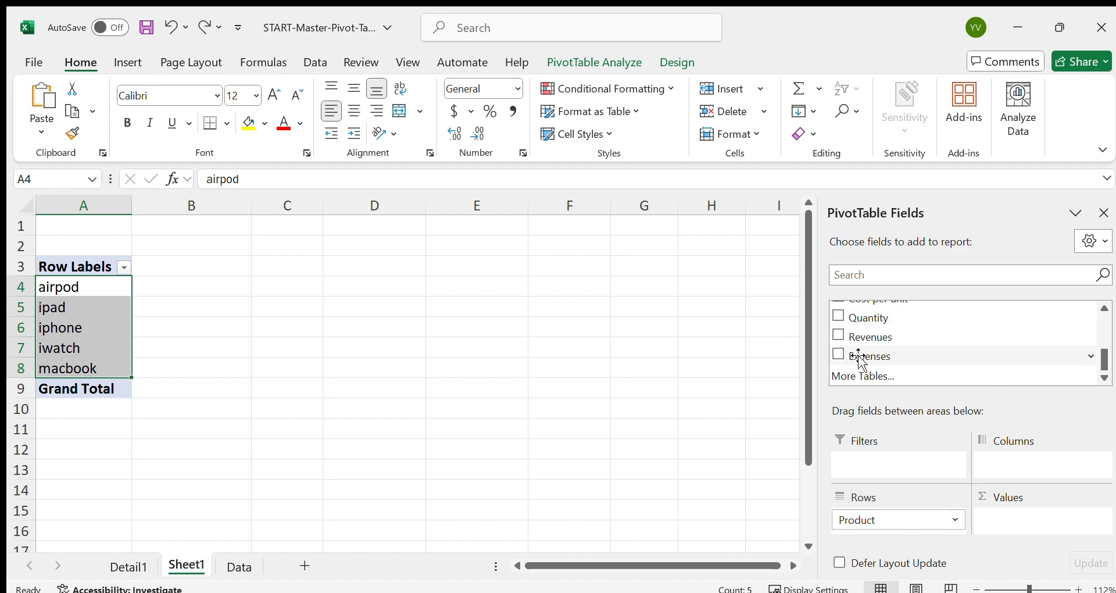
{"action": "left_click_drag", "start_coordinate": [863, 337], "coordinate": [1025, 526]}
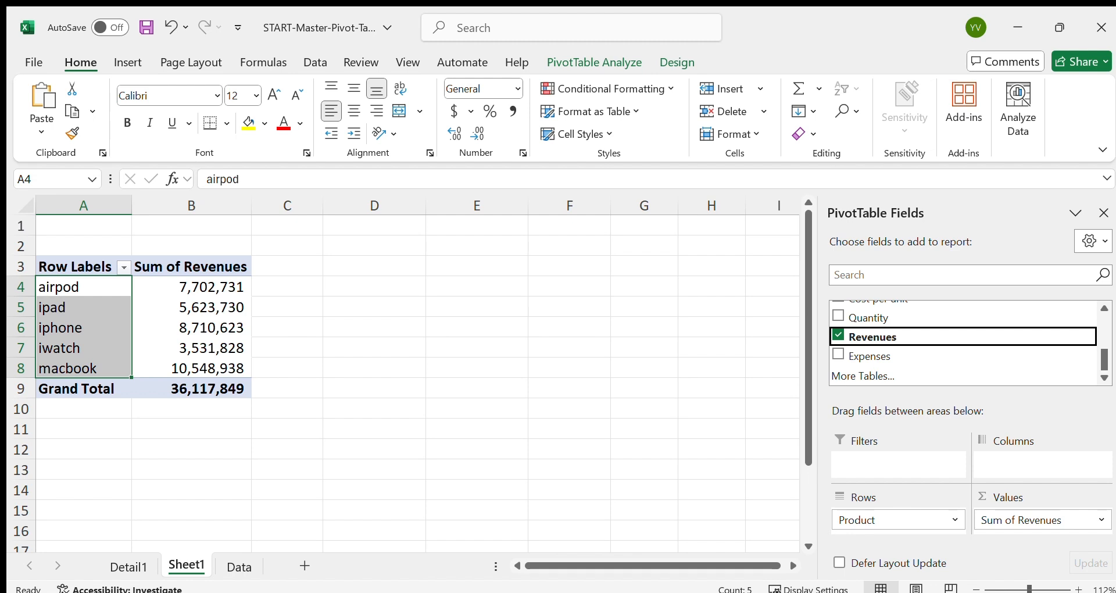
Step: Insert a slicer for the Region field of the PivotTable
{"action": "left_click", "coordinate": [594, 58]}
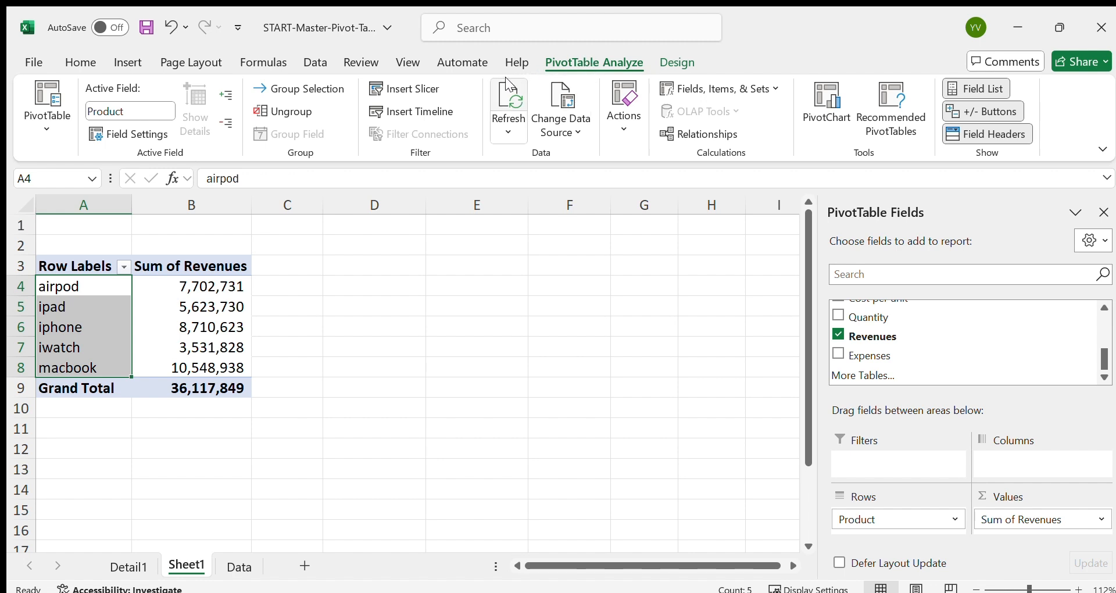
{"action": "left_click", "coordinate": [419, 88]}
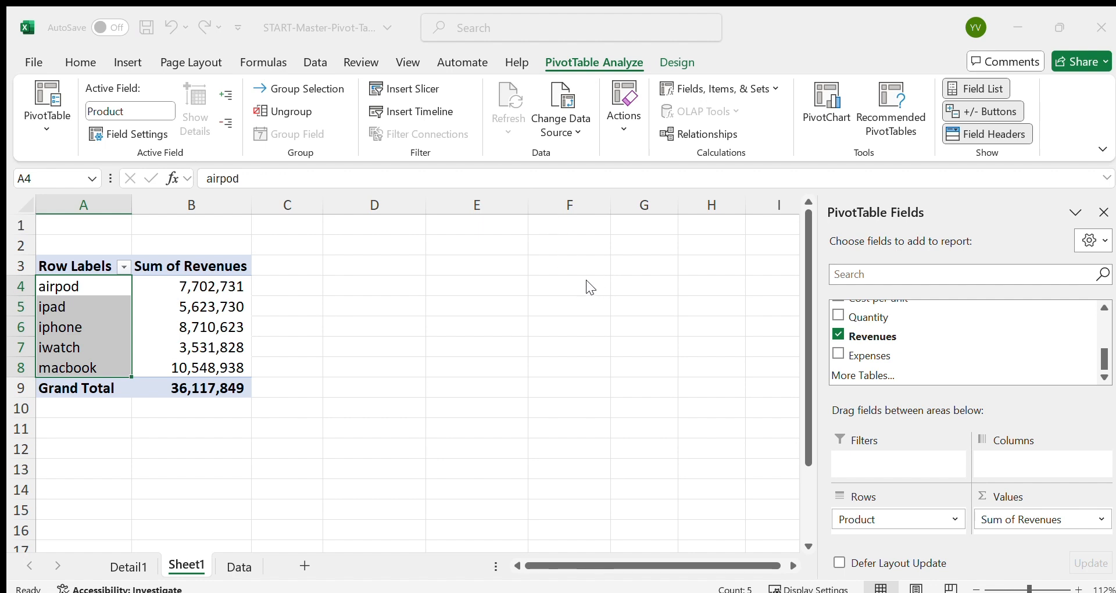
{"action": "key", "text": "Return"}
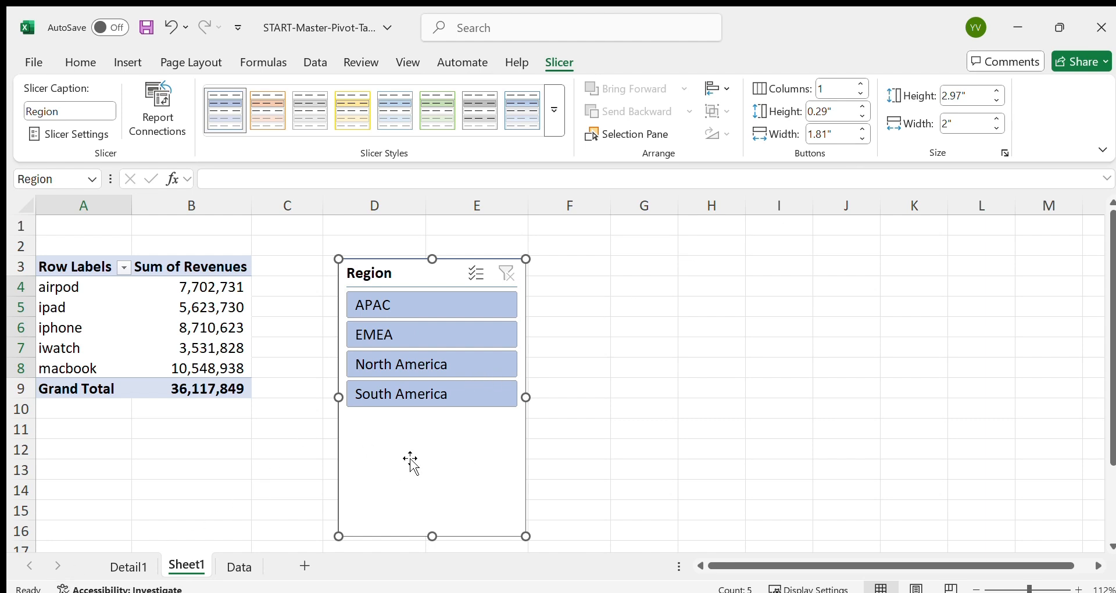
Step: Filter the product revenues to one region at a time with the slicer, covering North America, South America, EMEA and APAC
{"action": "left_click", "coordinate": [431, 364]}
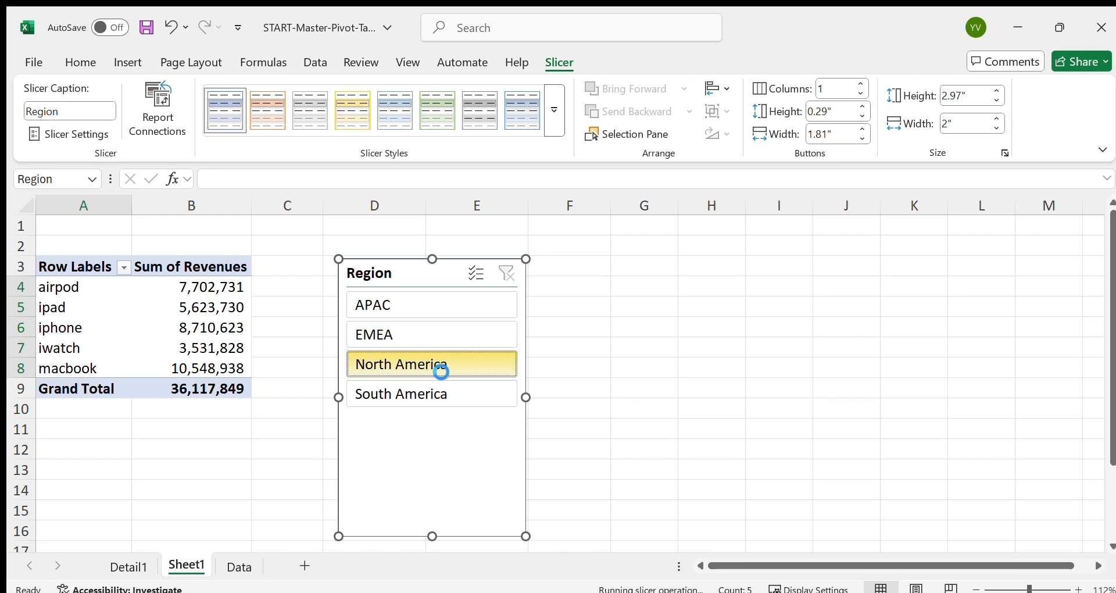
{"action": "left_click", "coordinate": [383, 391]}
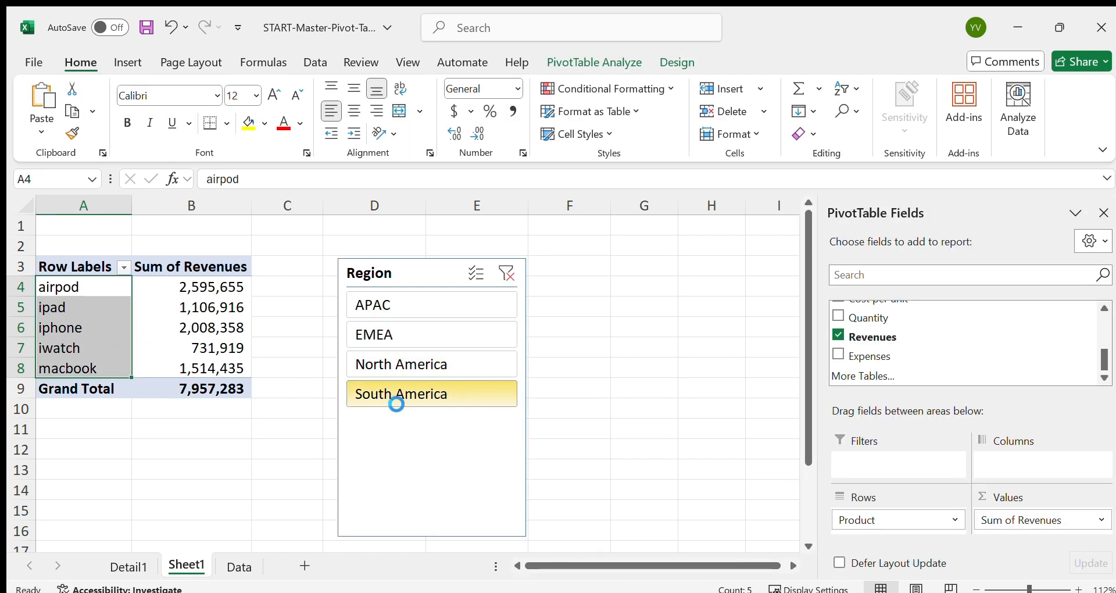
{"action": "left_click", "coordinate": [391, 334]}
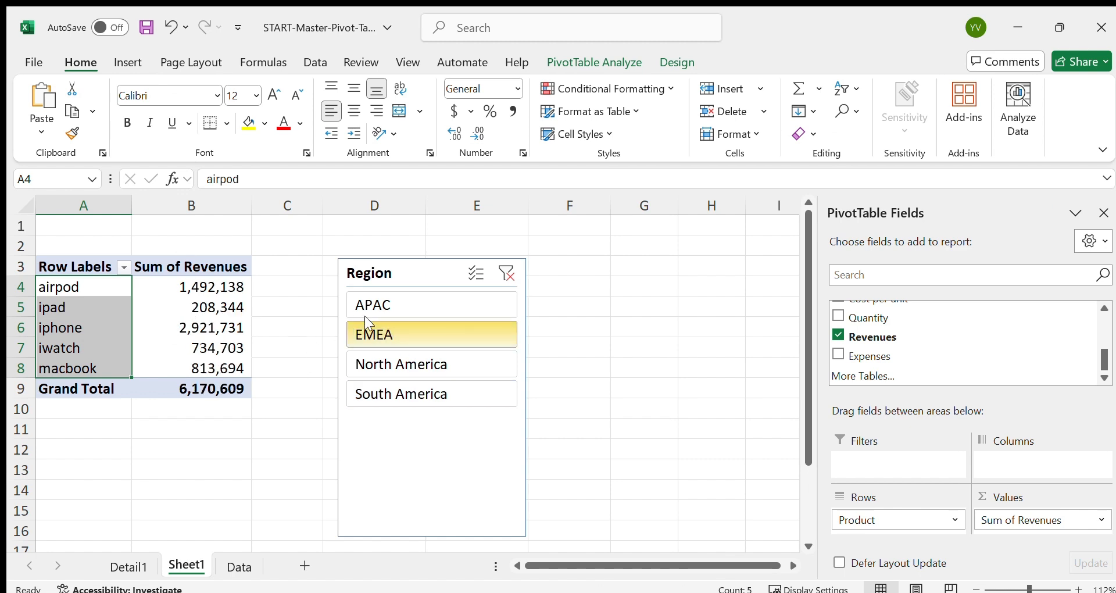
{"action": "left_click", "coordinate": [379, 309]}
{"action": "left_click", "coordinate": [387, 367]}
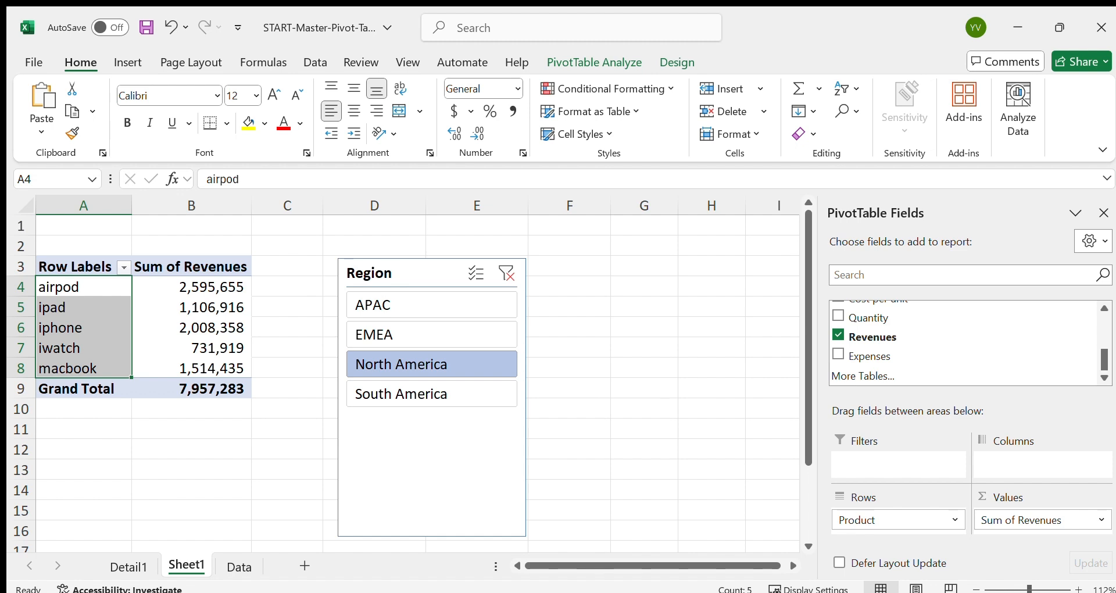
{"action": "left_click", "coordinate": [464, 325]}
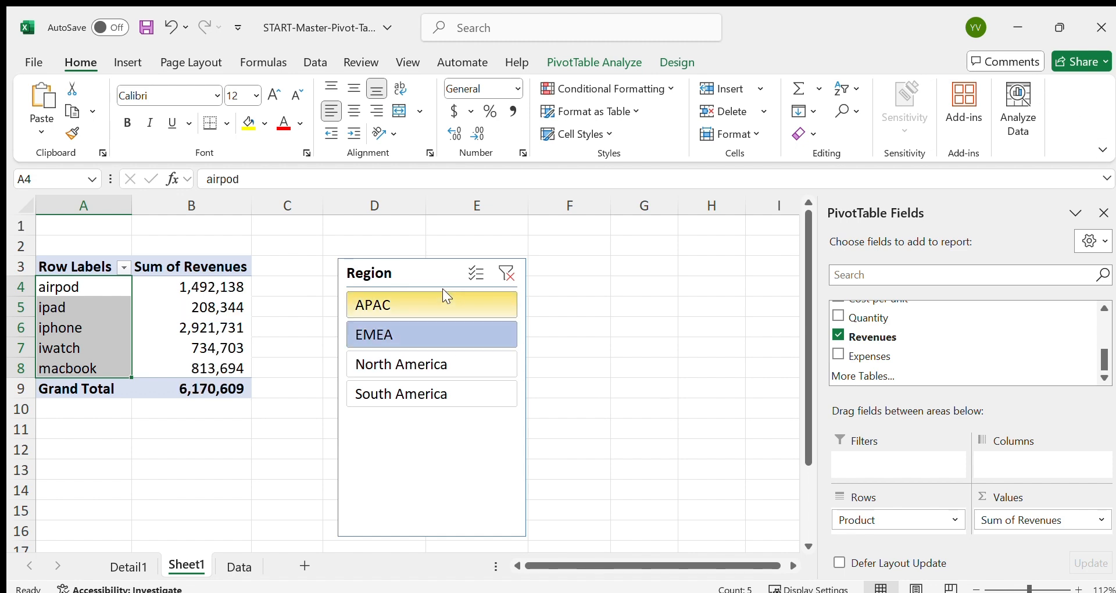
{"action": "left_click", "coordinate": [411, 299]}
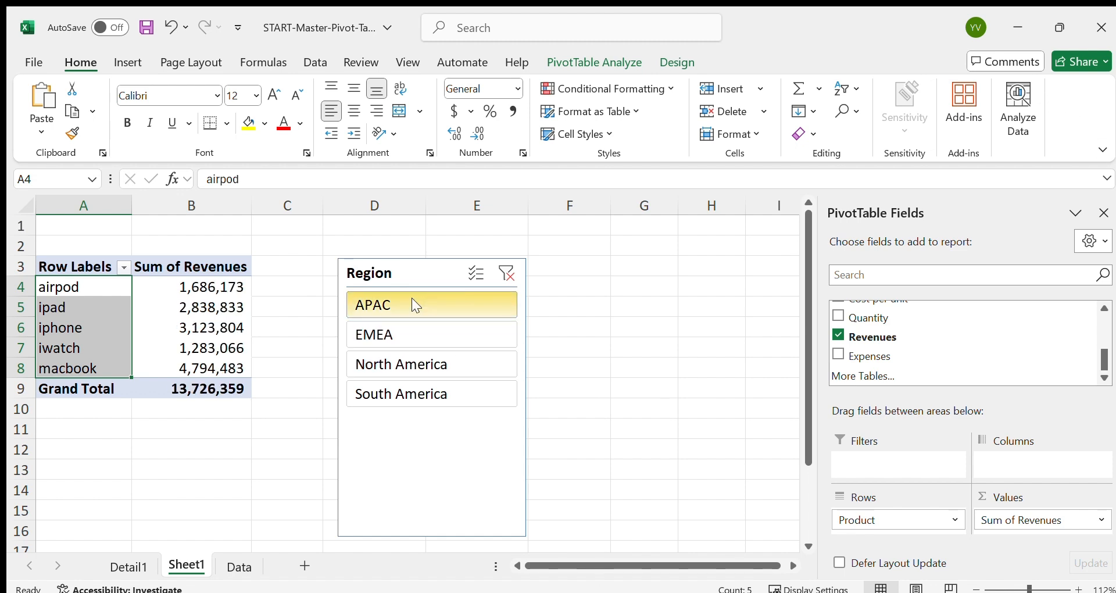
Step: Turn on multi-select in the Region slicer and add EMEA, North America and South America to the APAC selection
{"action": "left_click", "coordinate": [477, 279]}
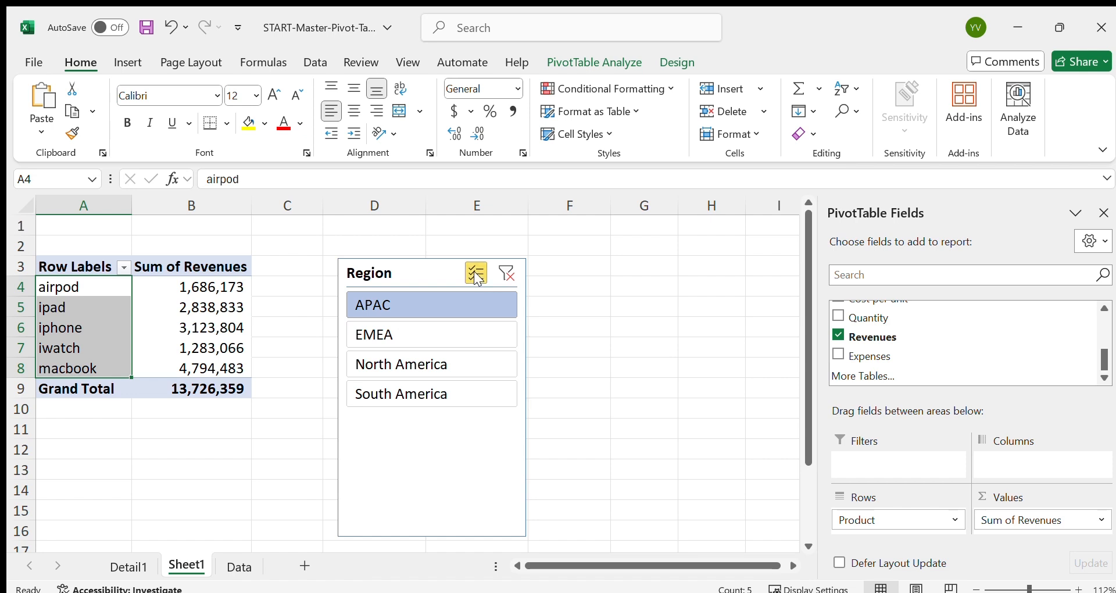
{"action": "left_click", "coordinate": [434, 323]}
{"action": "left_click", "coordinate": [425, 362]}
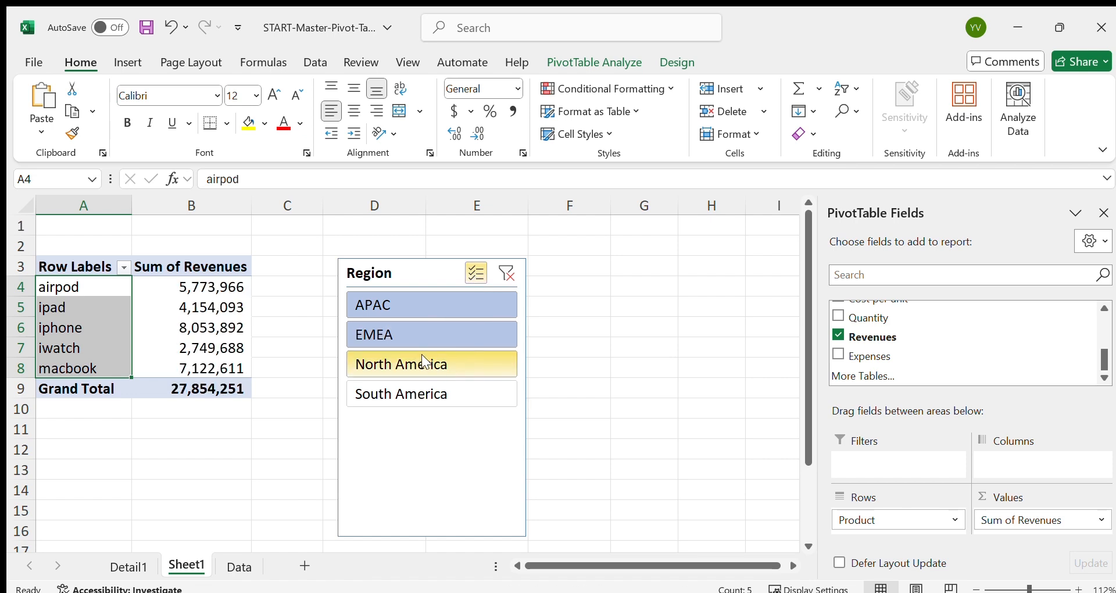
{"action": "left_click", "coordinate": [417, 394]}
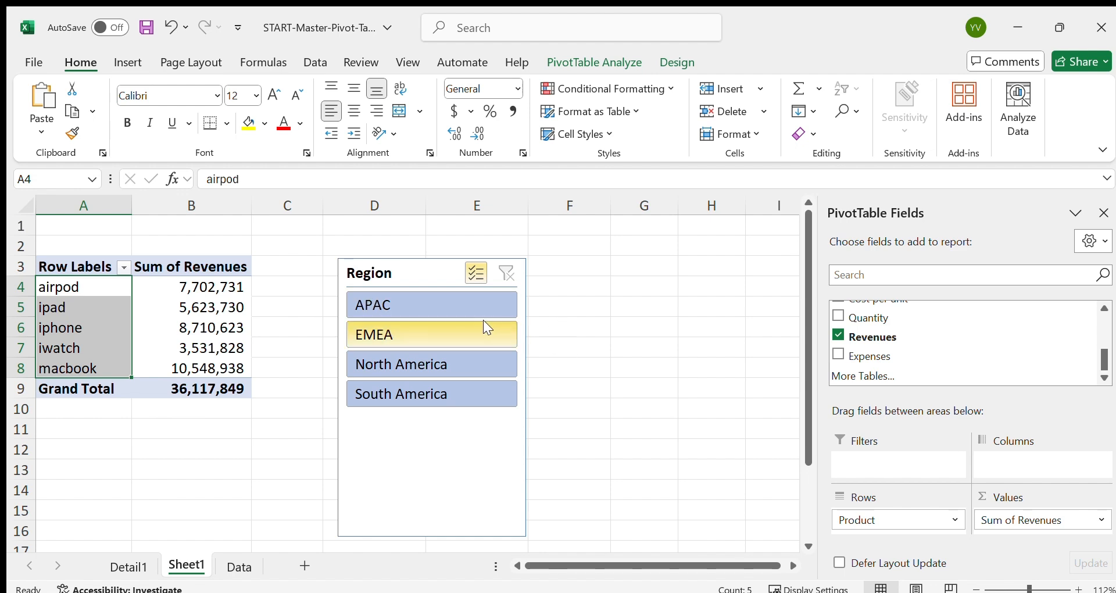
{"action": "left_click", "coordinate": [572, 408]}
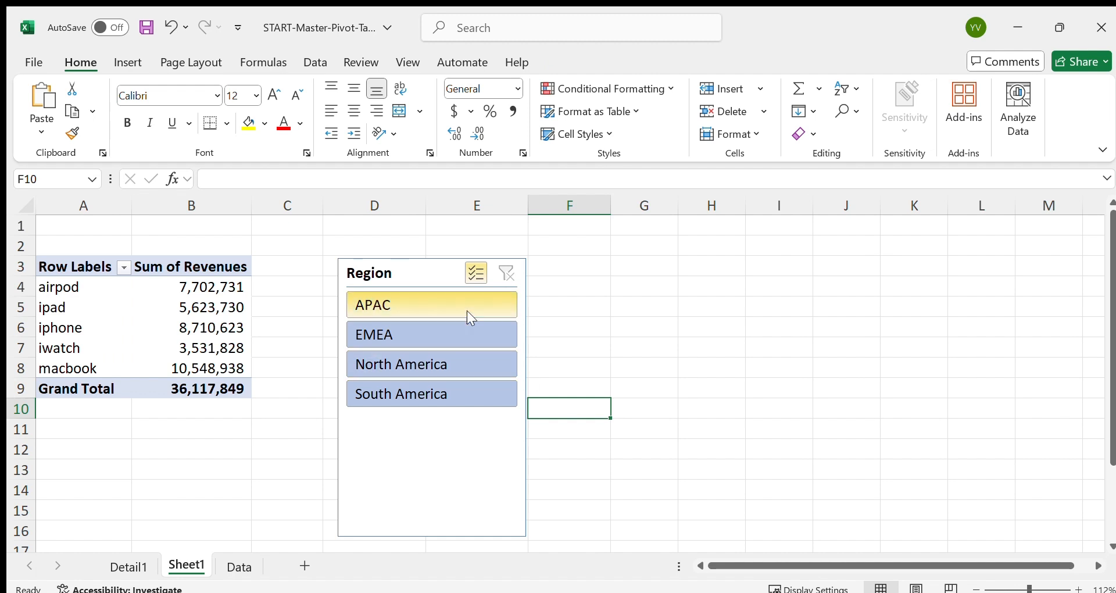
Step: Turn off multi-select in the Region slicer and delete the slicer from the sheet
{"action": "left_click", "coordinate": [110, 325]}
{"action": "left_click", "coordinate": [470, 278]}
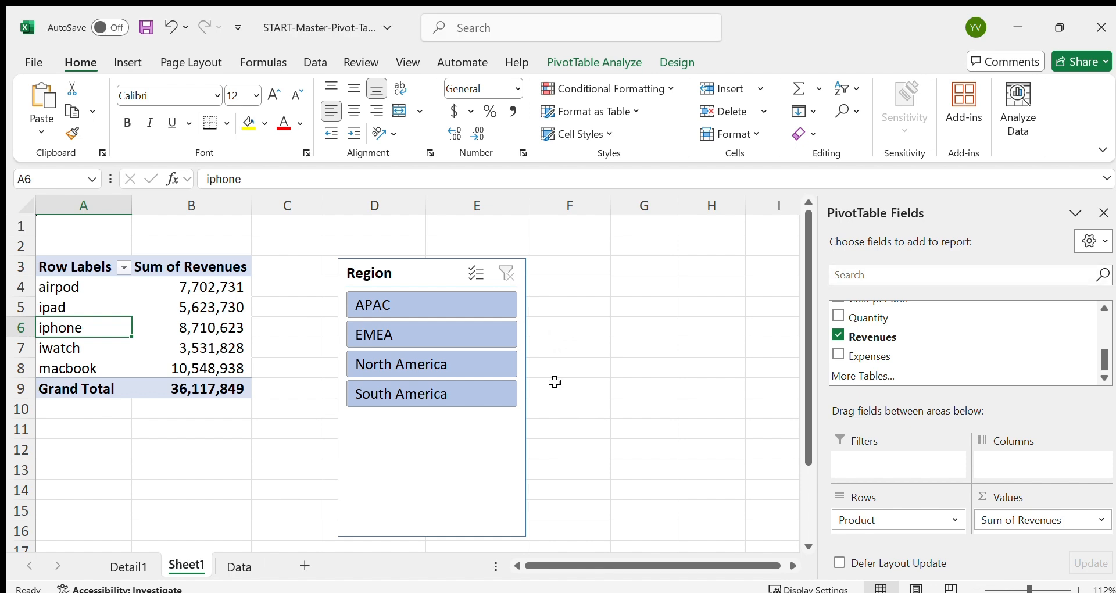
{"action": "left_click_drag", "start_coordinate": [411, 282], "coordinate": [432, 285]}
{"action": "key", "text": "Delete"}
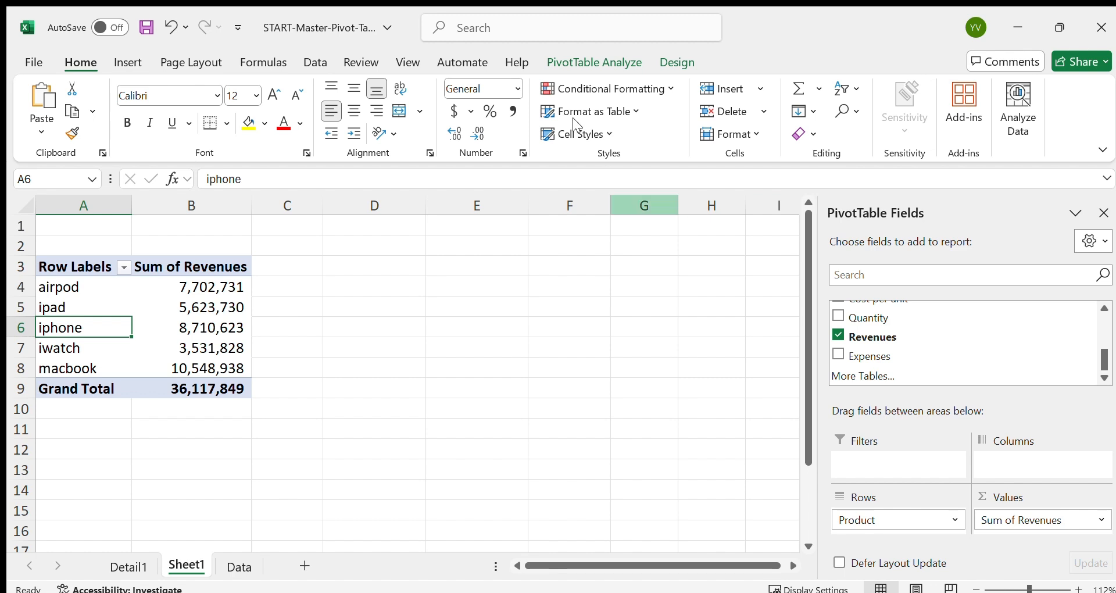
Step: Insert a column PivotChart showing the Sum of Revenues for each product
{"action": "left_click", "coordinate": [593, 55]}
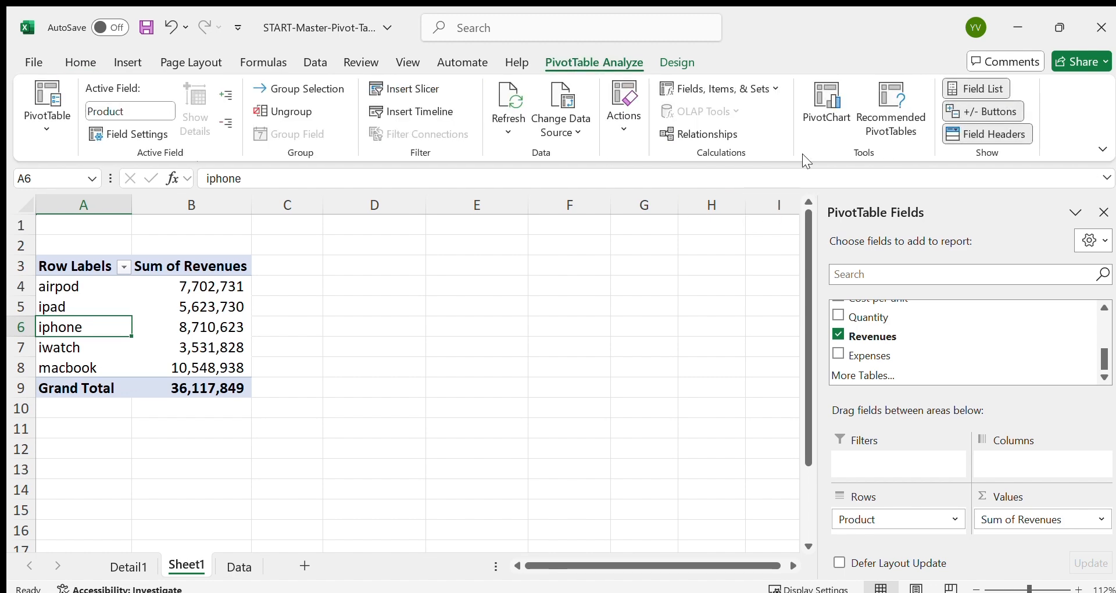
{"action": "left_click", "coordinate": [831, 100]}
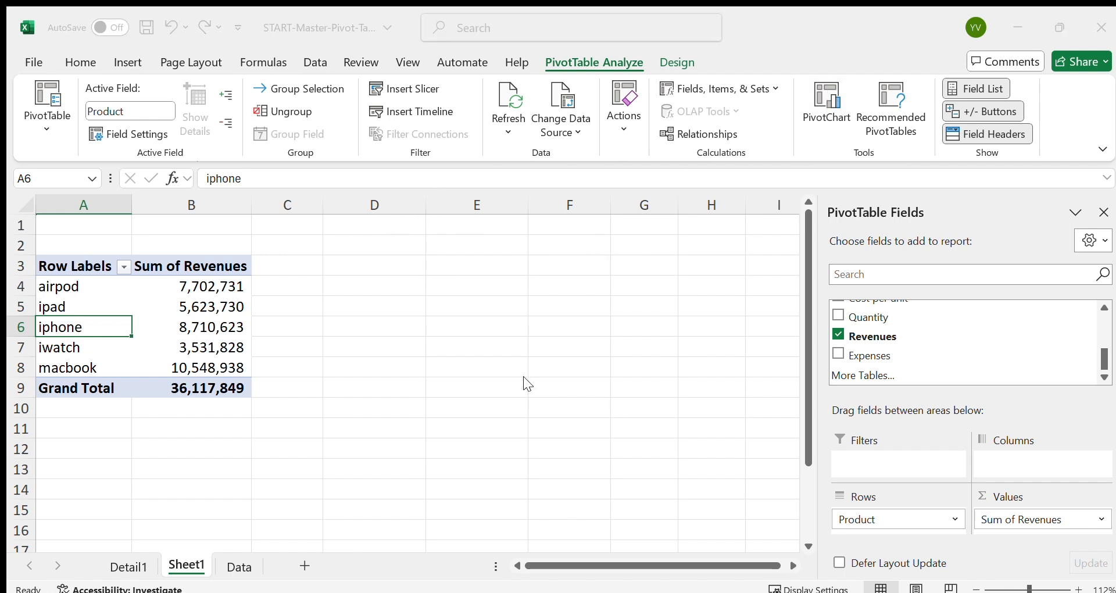
{"action": "key", "text": "Return"}
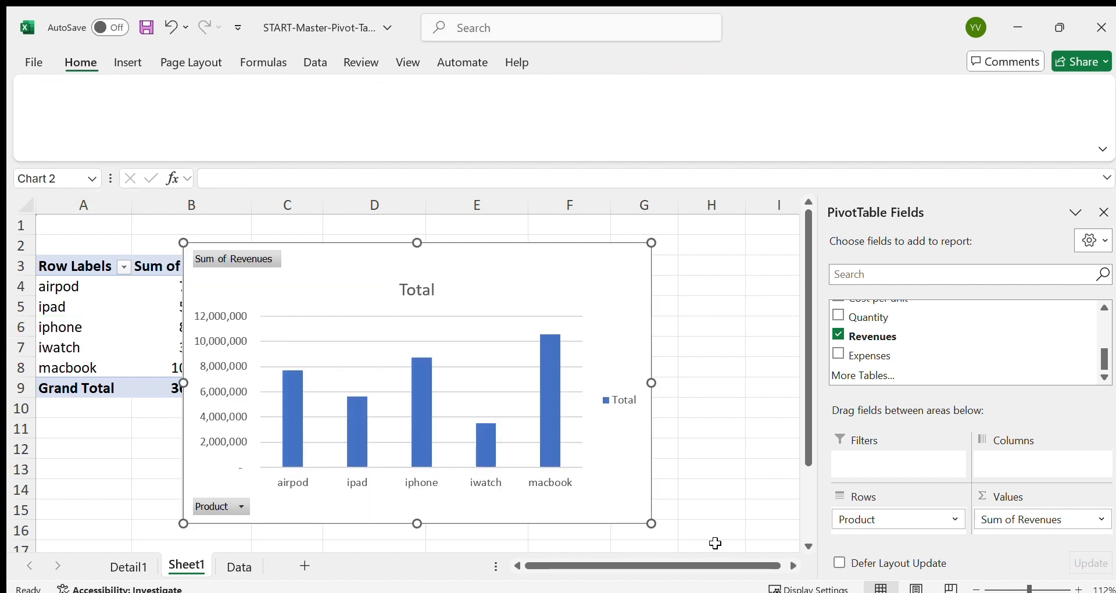
{"action": "scroll", "coordinate": [349, 351], "scroll_direction": "down", "scroll_amount": 1}
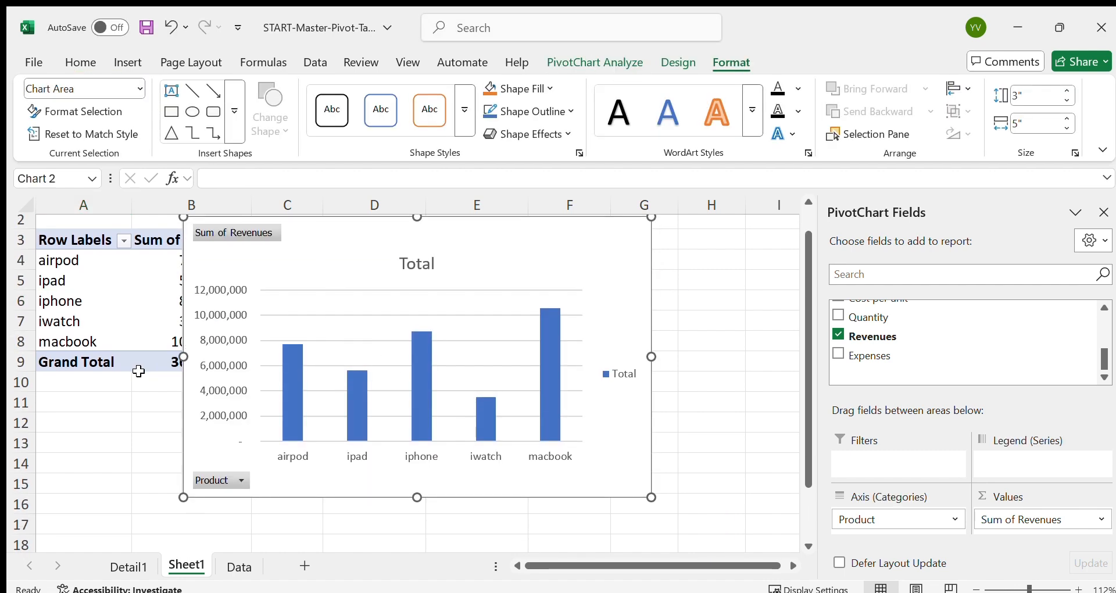
{"action": "scroll", "coordinate": [138, 370], "scroll_direction": "down", "scroll_amount": 1}
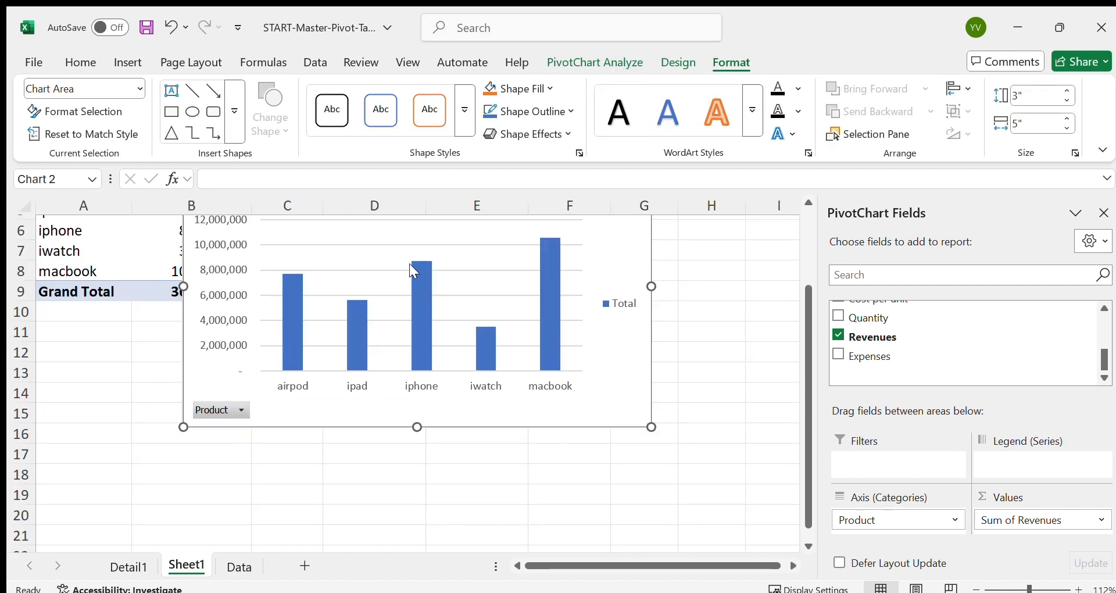
Step: Move the PivotChart beside the PivotTable and sort the products Z to A, then A to Z
{"action": "scroll", "coordinate": [337, 433], "scroll_direction": "up", "scroll_amount": 2}
{"action": "left_click_drag", "start_coordinate": [417, 246], "coordinate": [520, 268]}
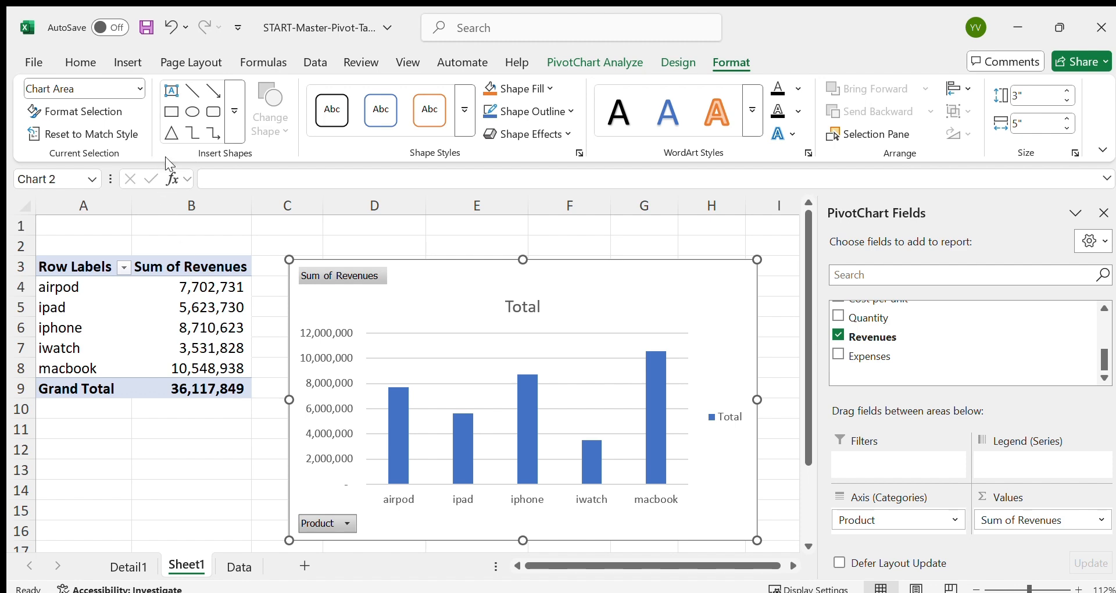
{"action": "left_click", "coordinate": [174, 186]}
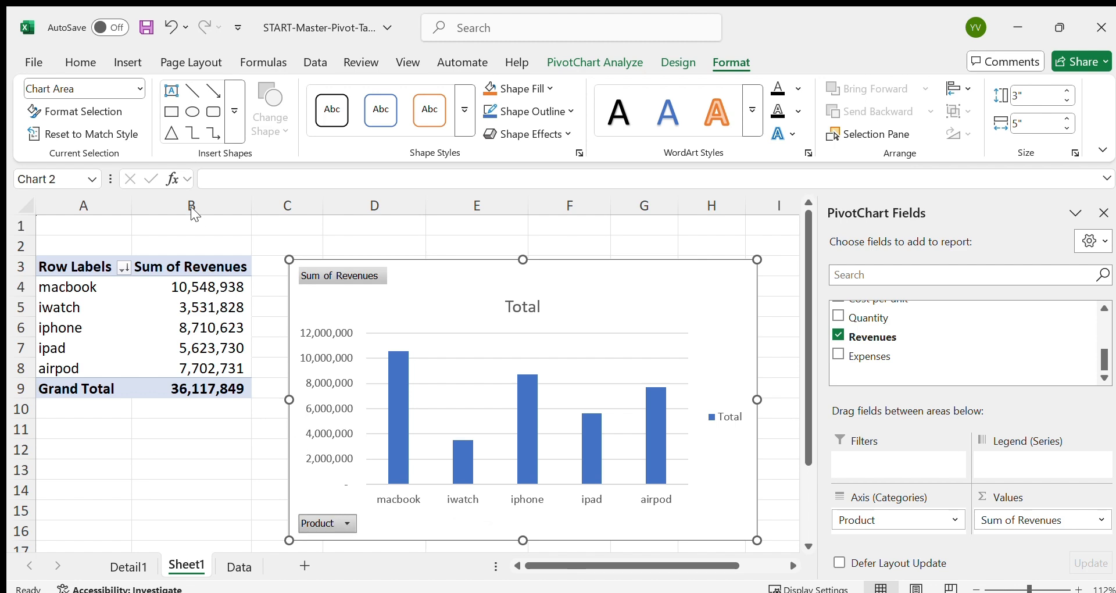
{"action": "left_click", "coordinate": [182, 145]}
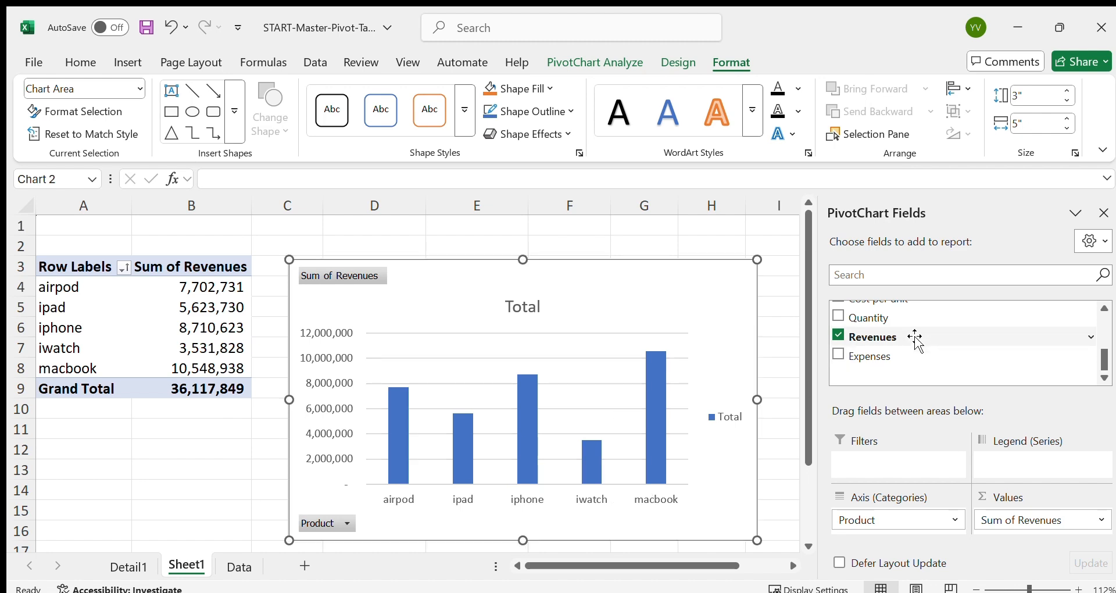
Step: Add the Region field to the PivotChart and place it in the legend as series
{"action": "scroll", "coordinate": [916, 343], "scroll_direction": "up", "scroll_amount": 2}
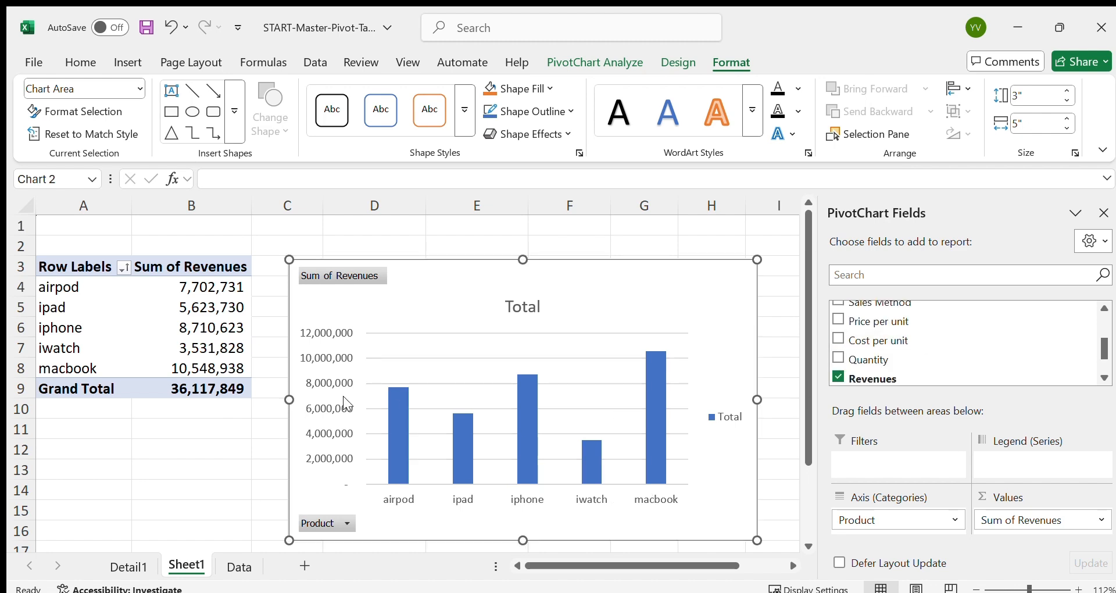
{"action": "scroll", "coordinate": [849, 322], "scroll_direction": "up", "scroll_amount": 2}
{"action": "left_click", "coordinate": [838, 323]}
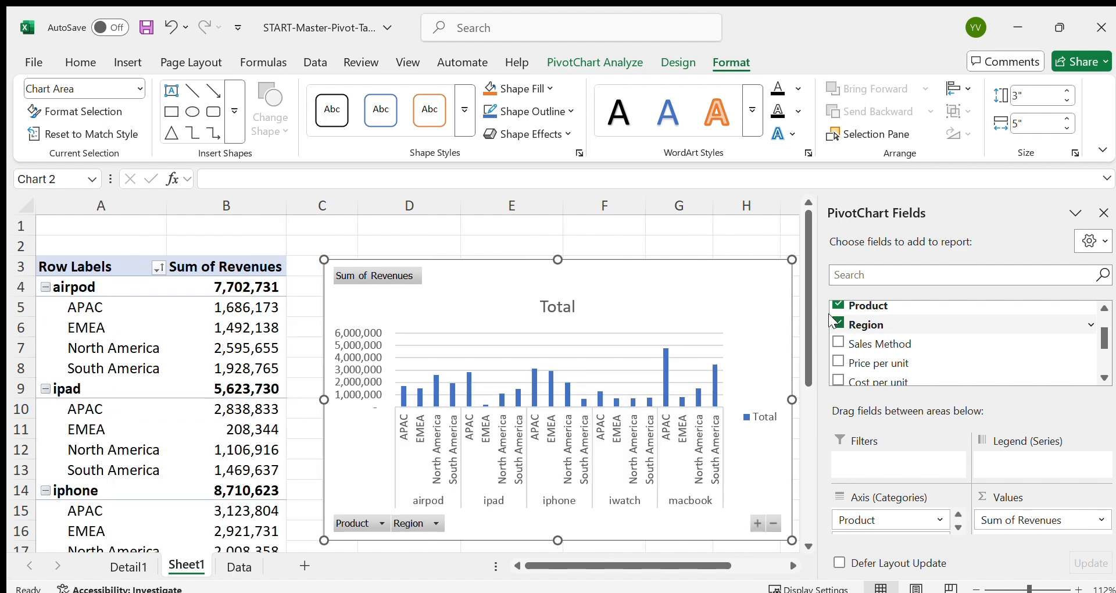
{"action": "left_click_drag", "start_coordinate": [838, 324], "coordinate": [1038, 468]}
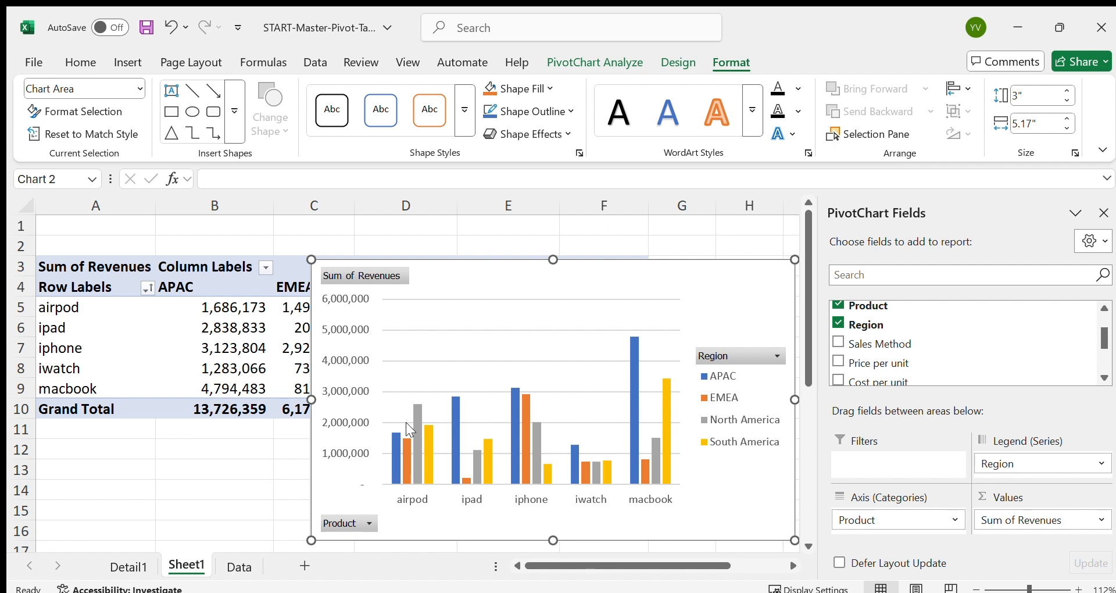
Step: Add Sales Method to the PivotChart's legend, filter Region to EMEA and South America, and shift the chart closer to the row labels
{"action": "left_click_drag", "start_coordinate": [879, 345], "coordinate": [1018, 464]}
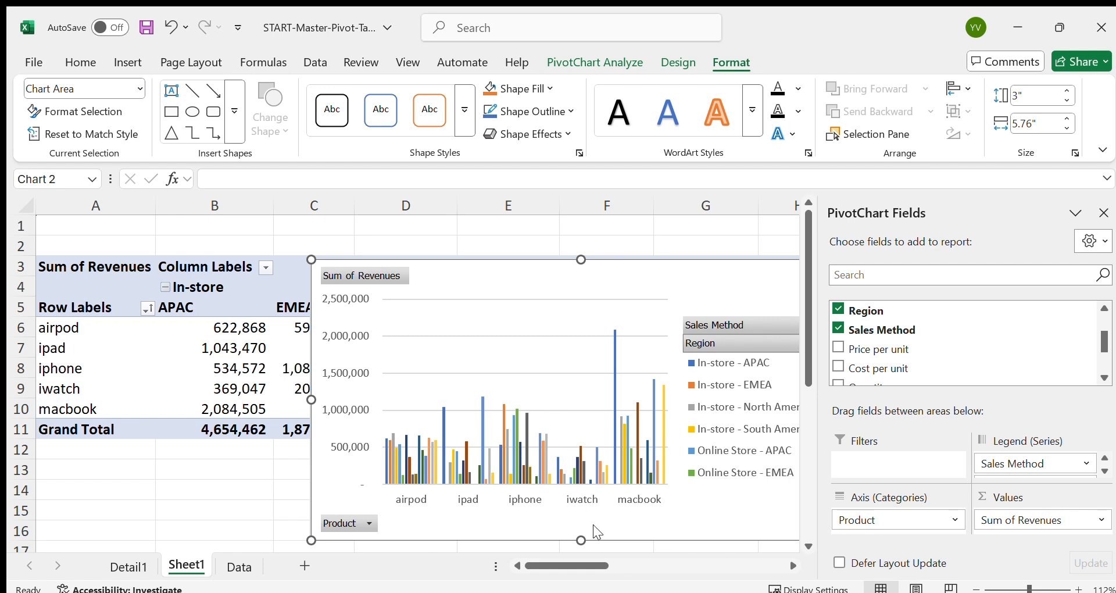
{"action": "left_click", "coordinate": [637, 571]}
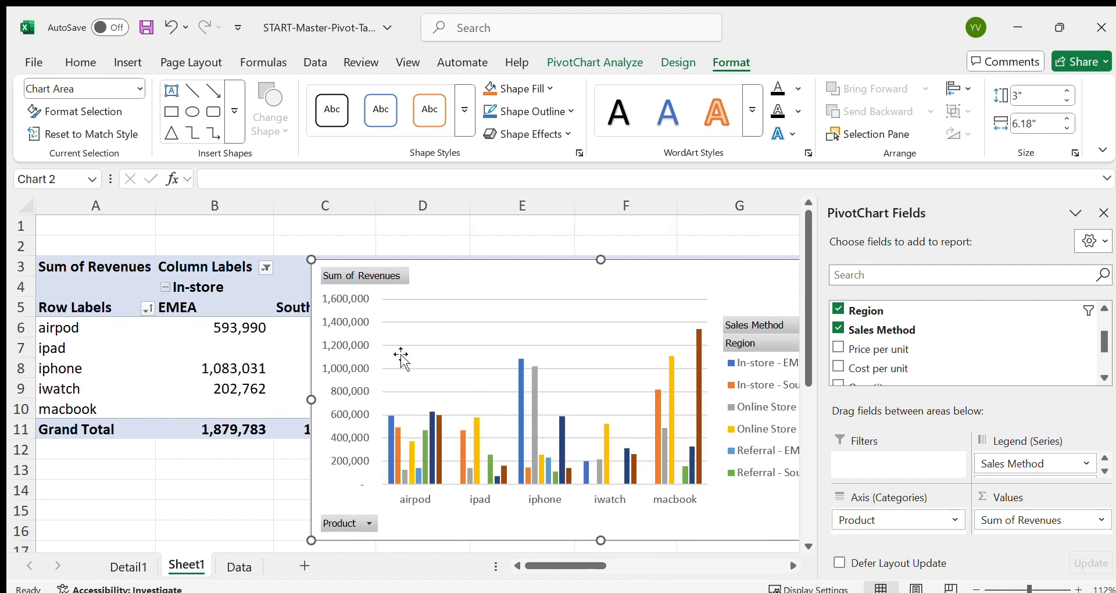
{"action": "left_click_drag", "start_coordinate": [509, 268], "coordinate": [439, 263]}
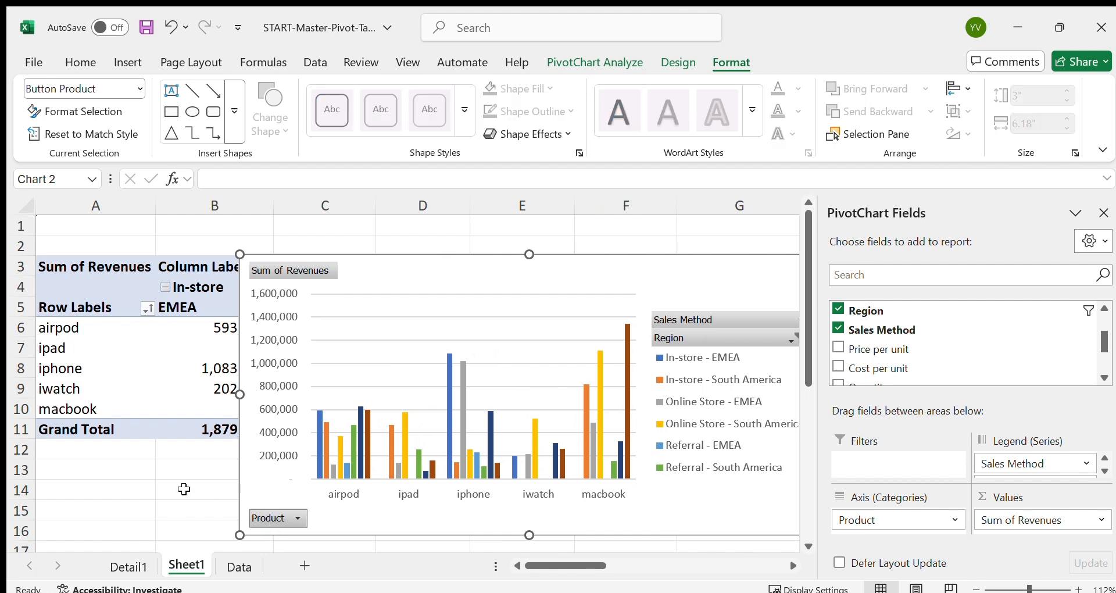
{"action": "scroll", "coordinate": [532, 243], "scroll_direction": "down", "scroll_amount": 3}
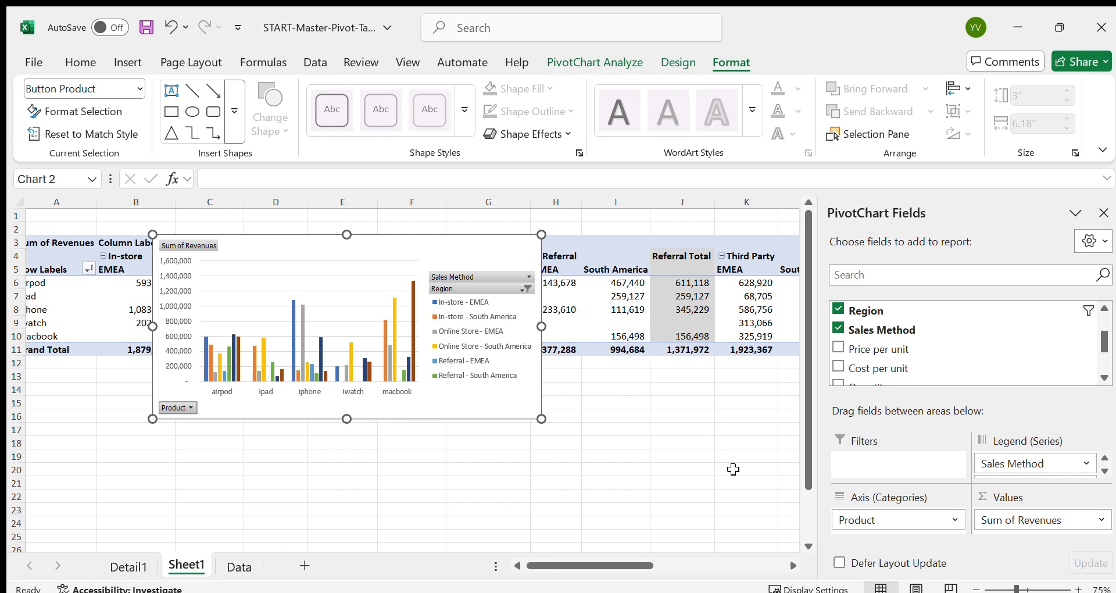
Step: Check the columns of the Data sheet and add a calculated field named Profit to the pivot on Sheet1
{"action": "left_click", "coordinate": [239, 567]}
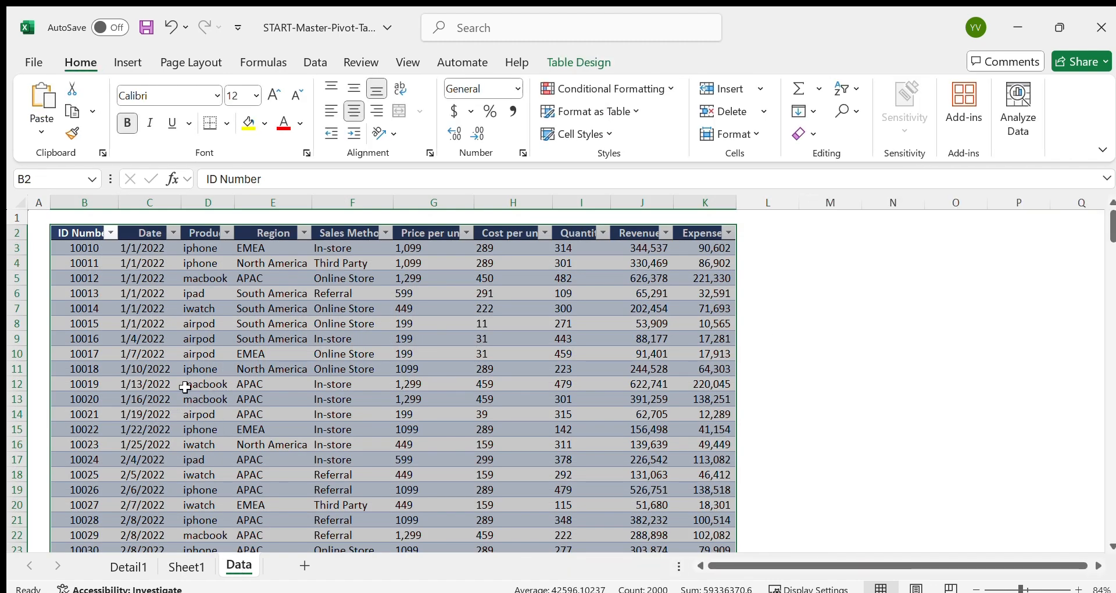
{"action": "left_click", "coordinate": [573, 396]}
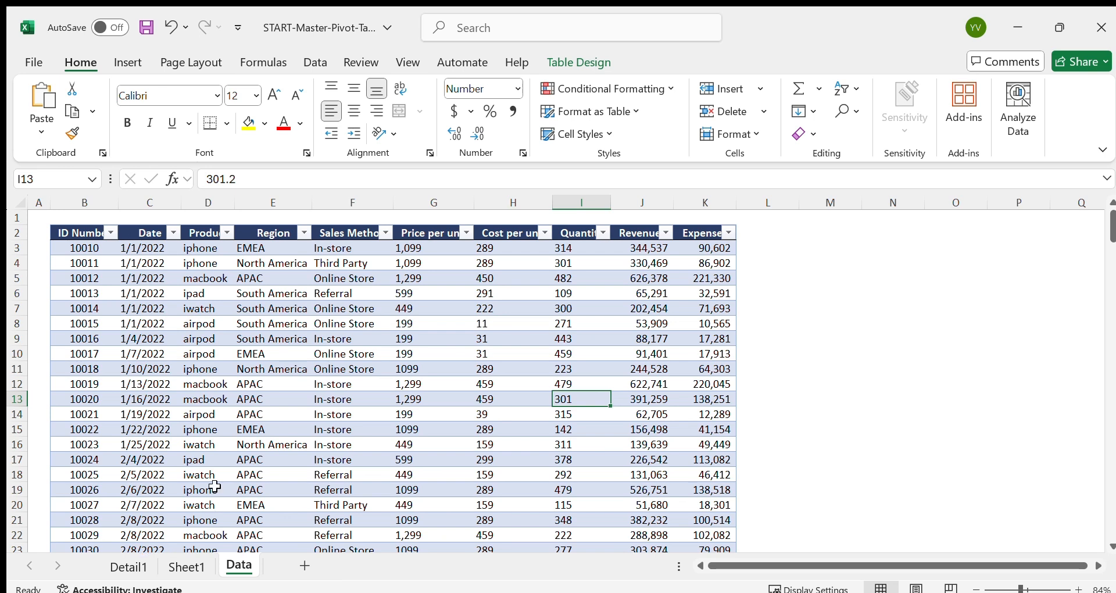
{"action": "left_click", "coordinate": [185, 567]}
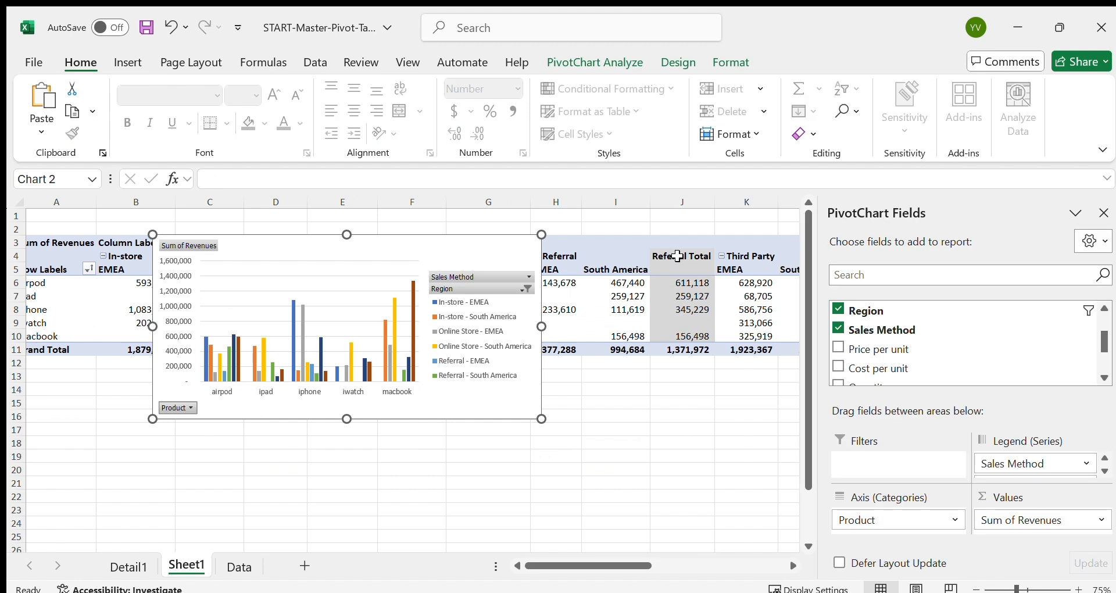
{"action": "left_click", "coordinate": [609, 67]}
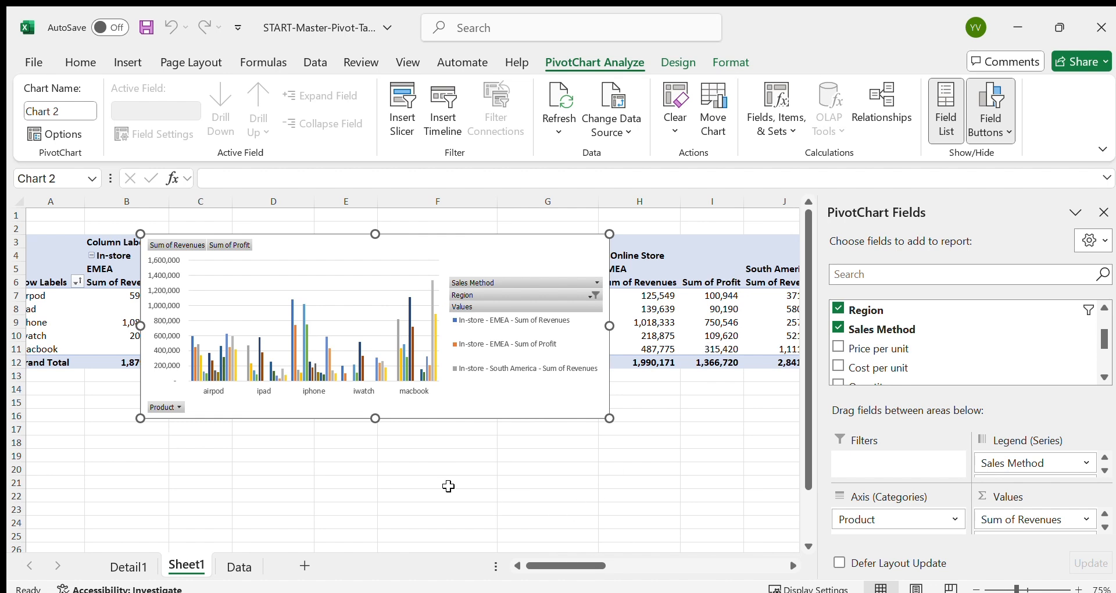
Step: Check the Data sheet for a Profit column and review the Sum of Profit columns across the PivotTable on Sheet1
{"action": "left_click", "coordinate": [239, 566]}
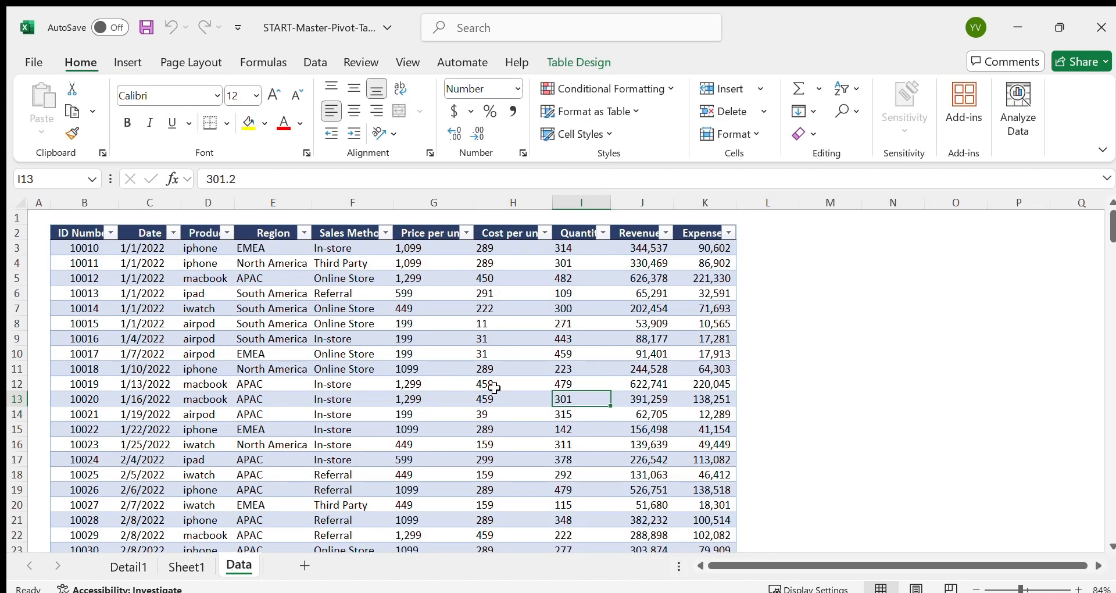
{"action": "left_click", "coordinate": [187, 566]}
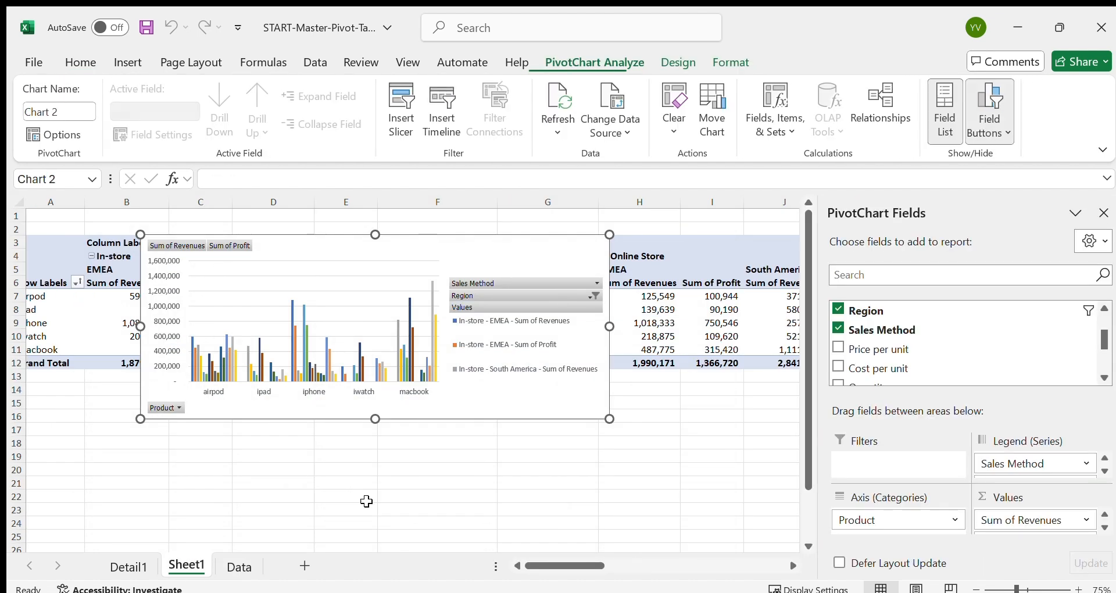
{"action": "scroll", "coordinate": [692, 427], "scroll_direction": "right", "scroll_amount": 4}
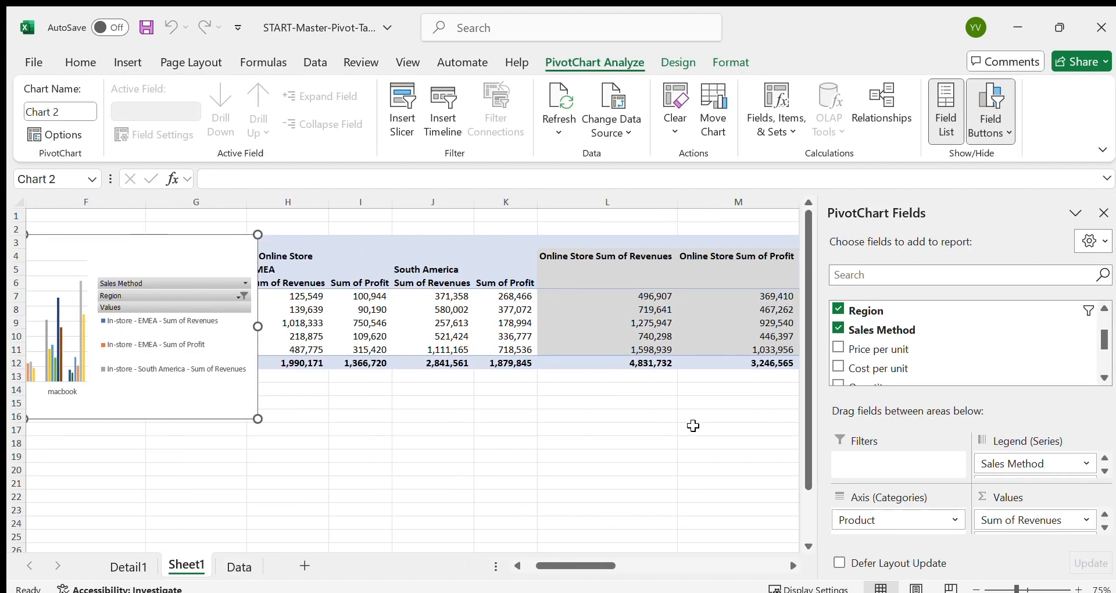
{"action": "scroll", "coordinate": [693, 426], "scroll_direction": "right", "scroll_amount": 1}
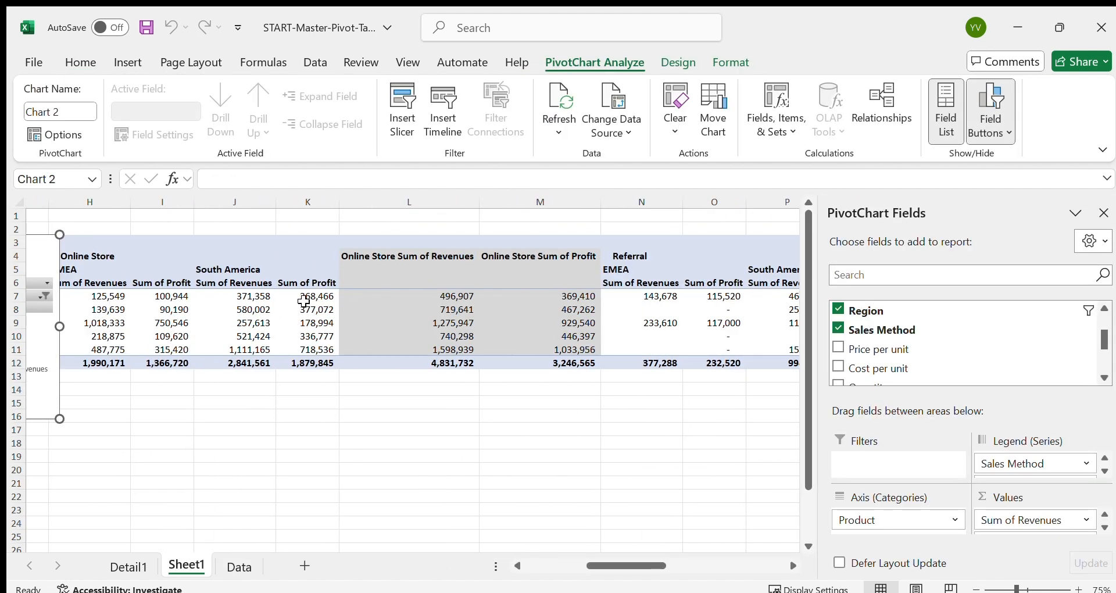
{"action": "scroll", "coordinate": [638, 384], "scroll_direction": "right", "scroll_amount": 3}
{"action": "scroll", "coordinate": [638, 383], "scroll_direction": "down", "scroll_amount": 5}
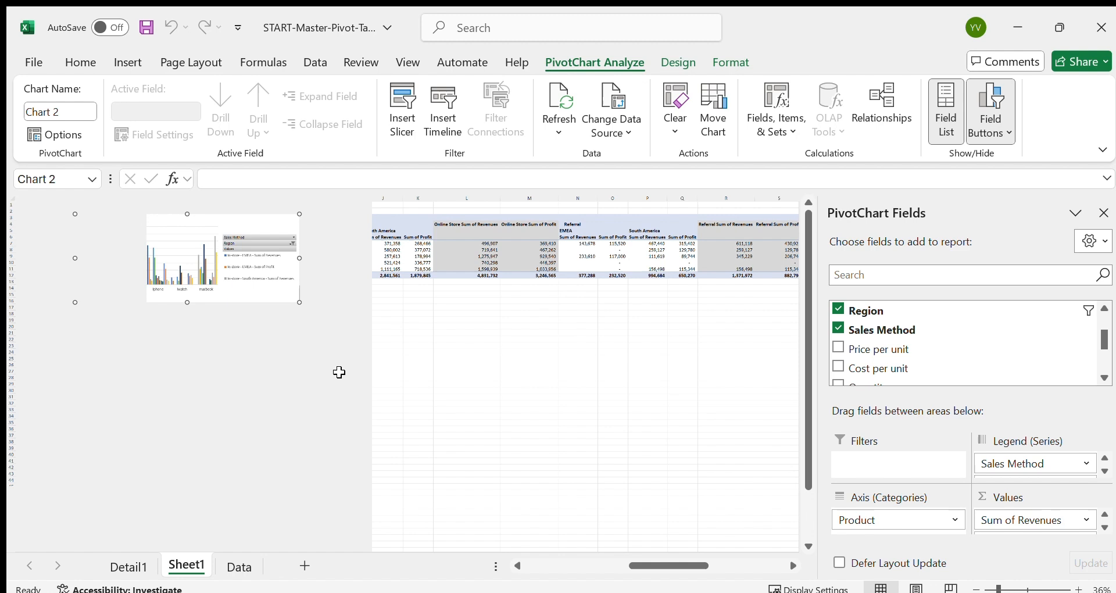
{"action": "scroll", "coordinate": [339, 372], "scroll_direction": "up", "scroll_amount": 2}
{"action": "left_click_drag", "start_coordinate": [239, 235], "coordinate": [461, 414]}
{"action": "scroll", "coordinate": [186, 335], "scroll_direction": "up", "scroll_amount": 1}
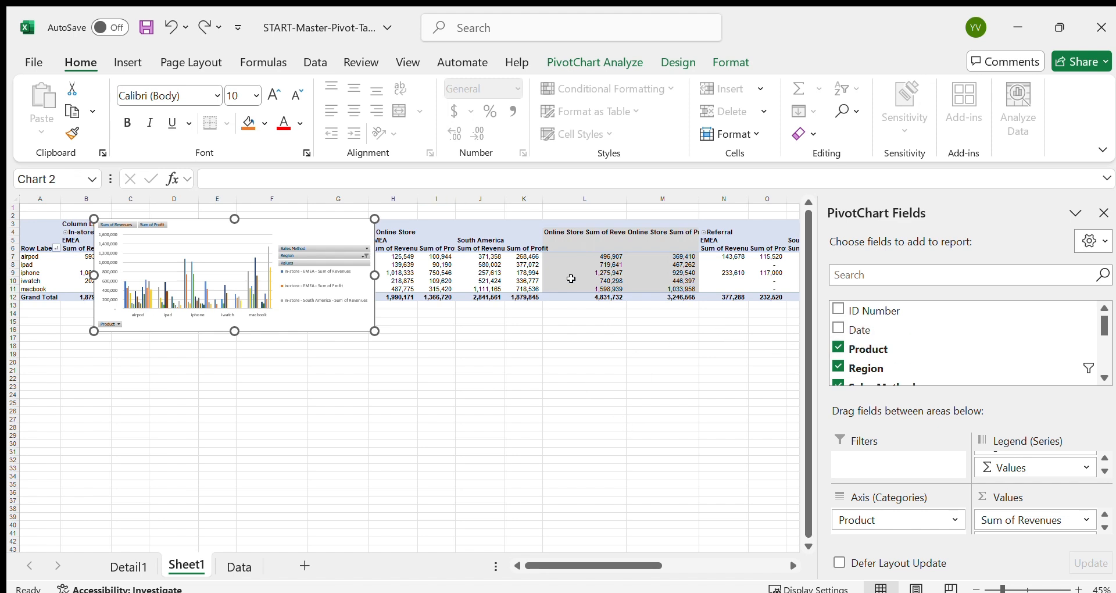
Step: Remove the Region, Product and Sales Method fields from the pivot, keeping only Revenues and Profit
{"action": "scroll", "coordinate": [891, 349], "scroll_direction": "down", "scroll_amount": 1}
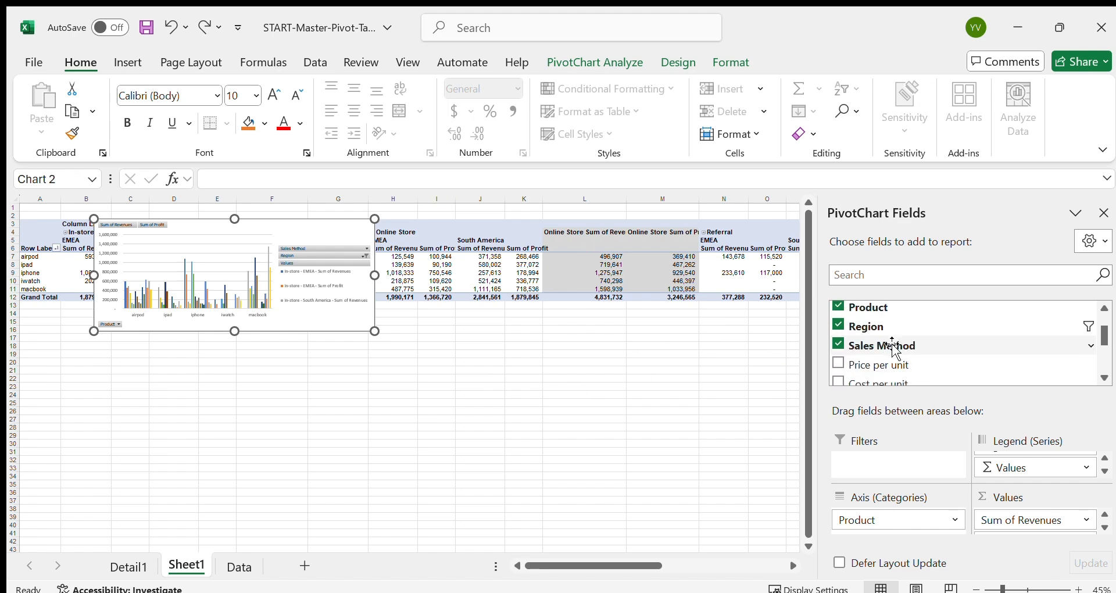
{"action": "left_click", "coordinate": [839, 326]}
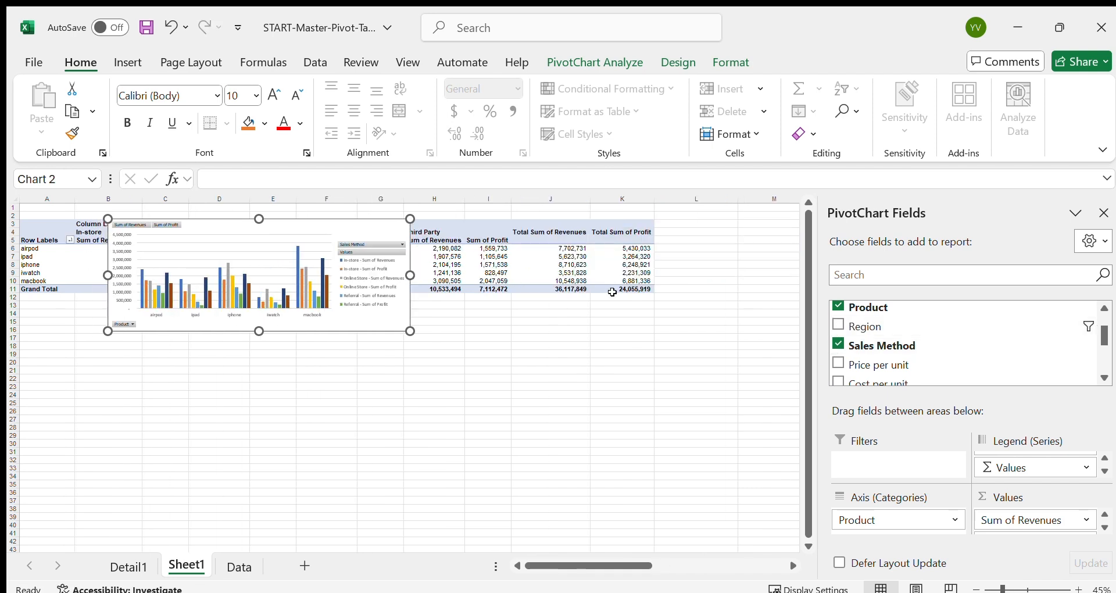
{"action": "left_click", "coordinate": [838, 307]}
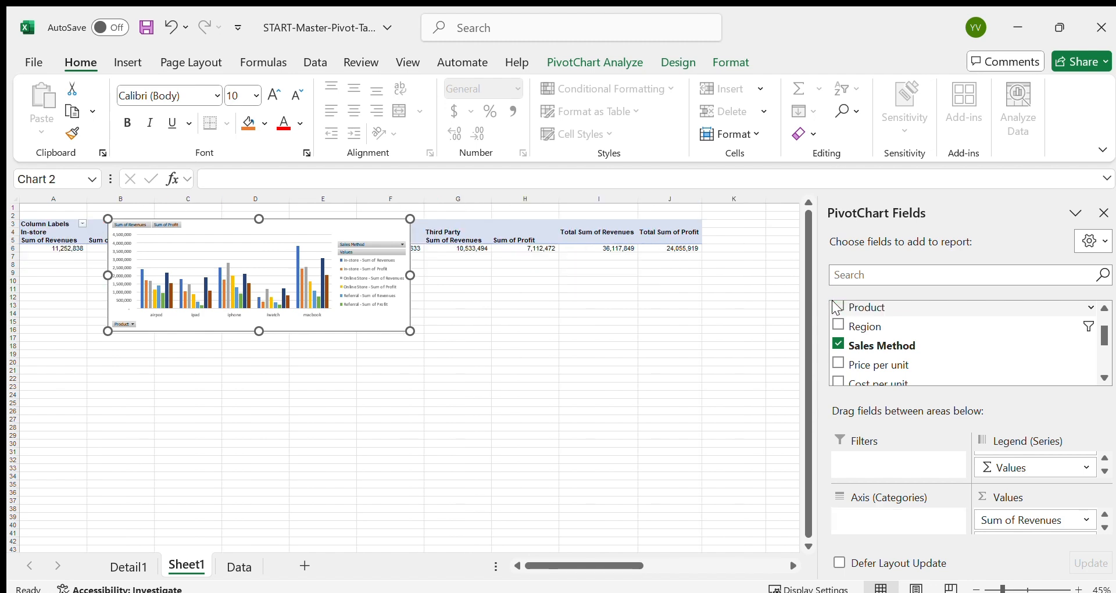
{"action": "scroll", "coordinate": [846, 349], "scroll_direction": "down", "scroll_amount": 2}
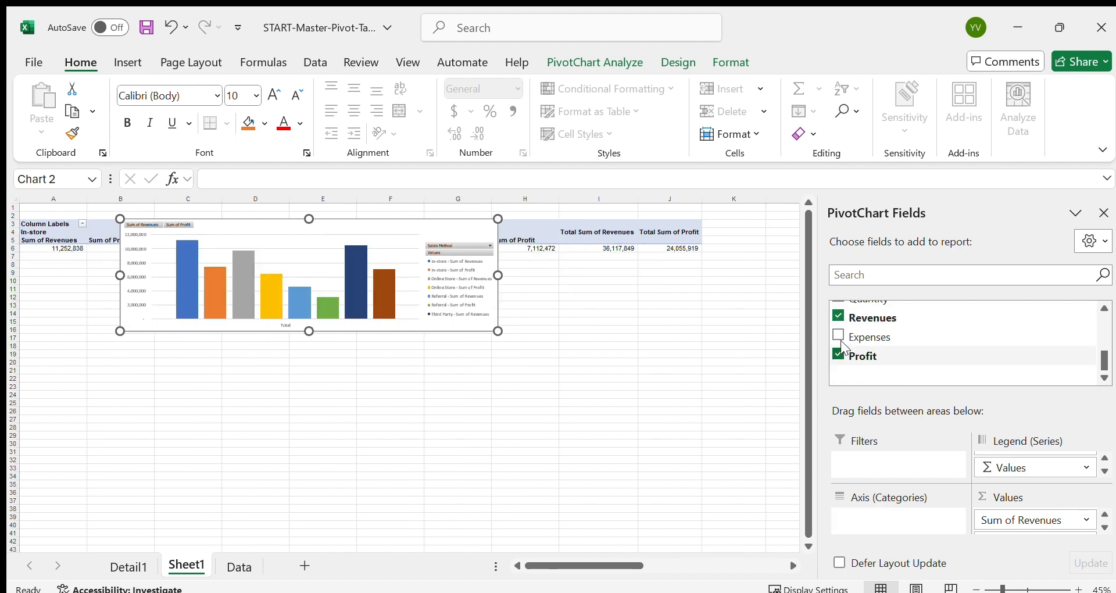
{"action": "scroll", "coordinate": [854, 348], "scroll_direction": "up", "scroll_amount": 1}
{"action": "scroll", "coordinate": [855, 349], "scroll_direction": "up", "scroll_amount": 2}
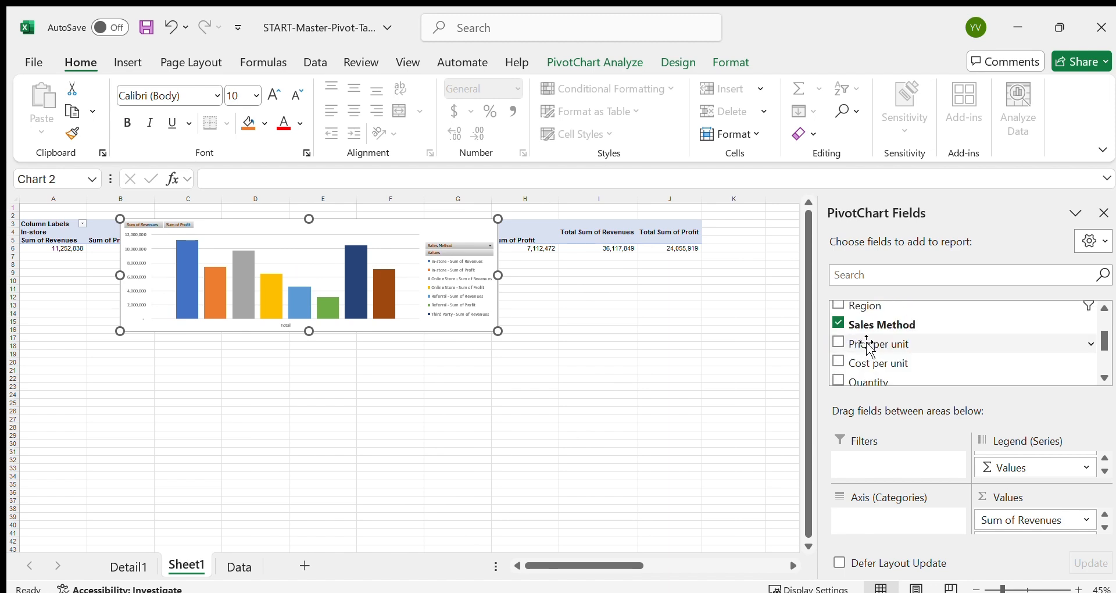
{"action": "left_click", "coordinate": [838, 323]}
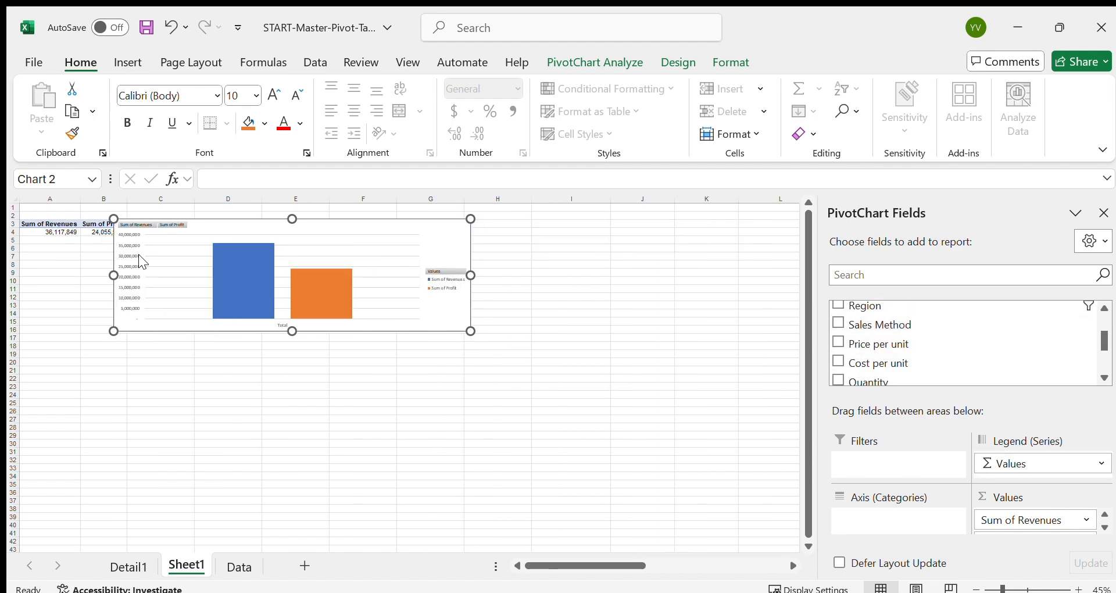
Step: Move the PivotChart clear of the Sum of Revenues and Sum of Profit cells
{"action": "left_click", "coordinate": [325, 278]}
{"action": "left_click", "coordinate": [374, 239]}
{"action": "left_click_drag", "start_coordinate": [100, 250], "coordinate": [468, 305]}
{"action": "scroll", "coordinate": [104, 278], "scroll_direction": "up", "scroll_amount": 4, "text": "ctrl"}
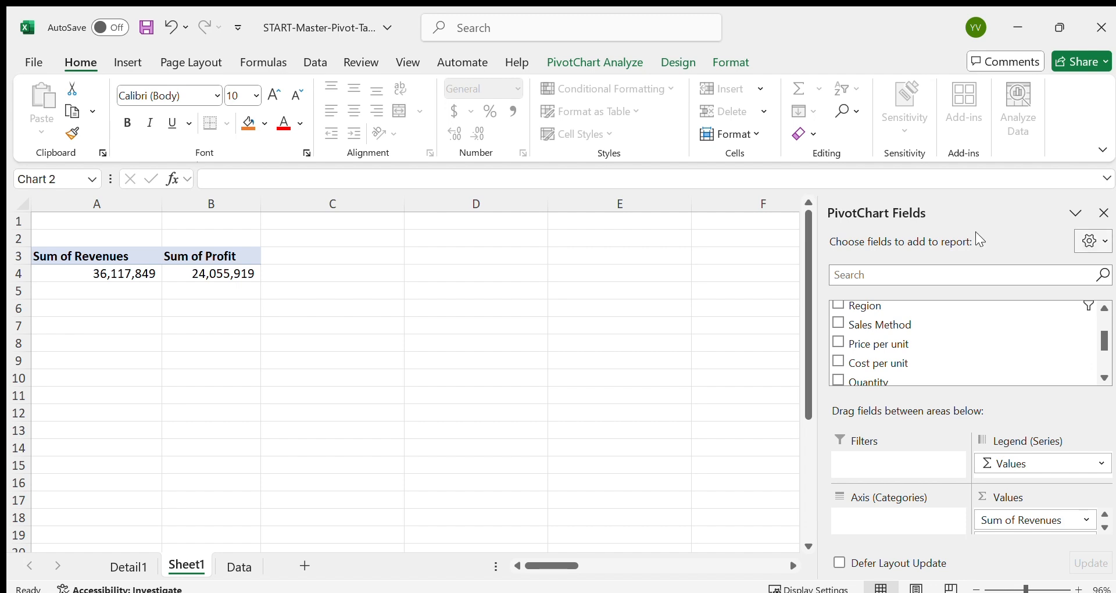
Step: Add the Date field to the axis categories to break down revenues and profit by month
{"action": "scroll", "coordinate": [963, 356], "scroll_direction": "up", "scroll_amount": 2}
{"action": "scroll", "coordinate": [965, 361], "scroll_direction": "up", "scroll_amount": 1}
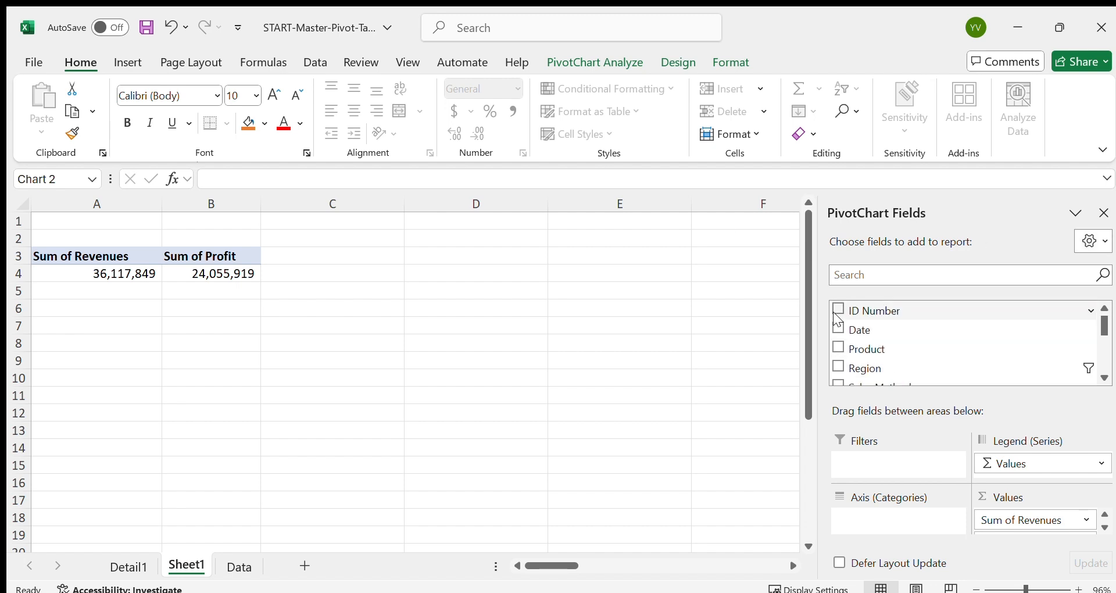
{"action": "left_click", "coordinate": [869, 330]}
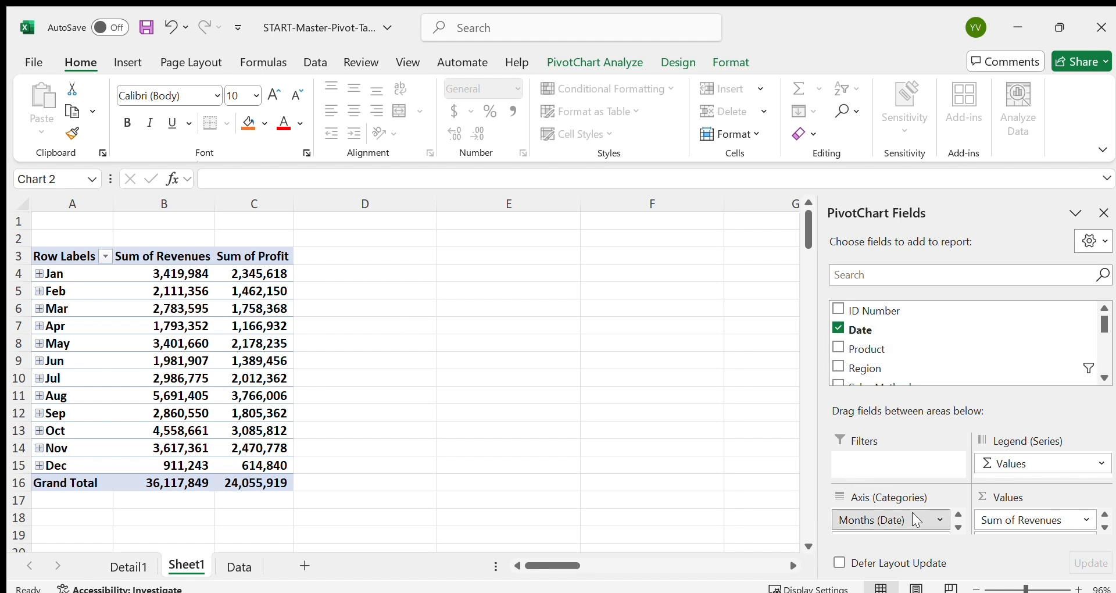
{"action": "scroll", "coordinate": [880, 521], "scroll_direction": "down", "scroll_amount": 1}
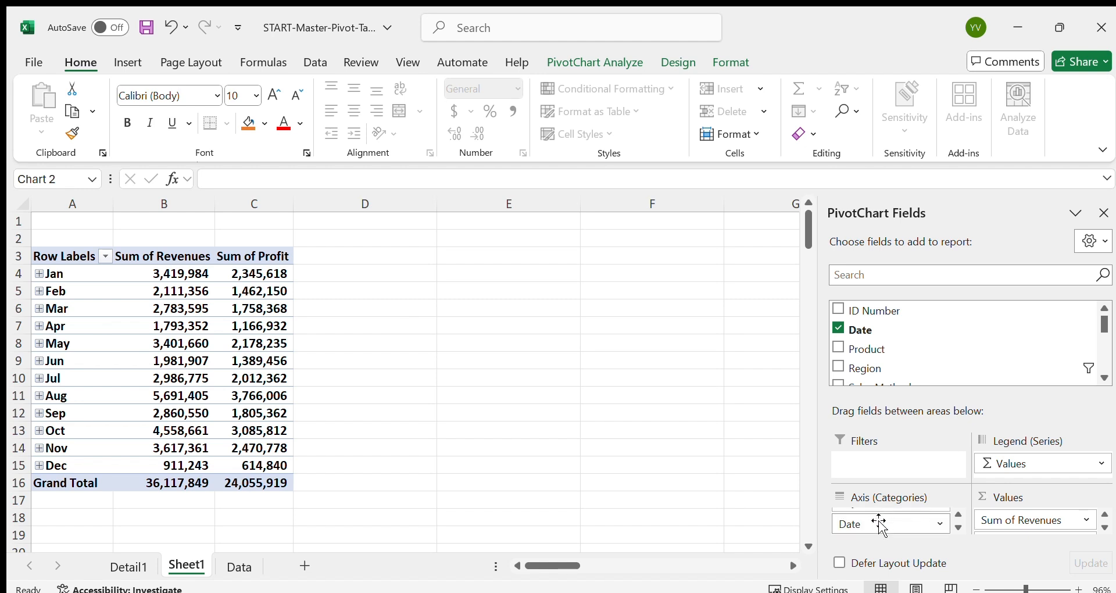
{"action": "left_click", "coordinate": [881, 522]}
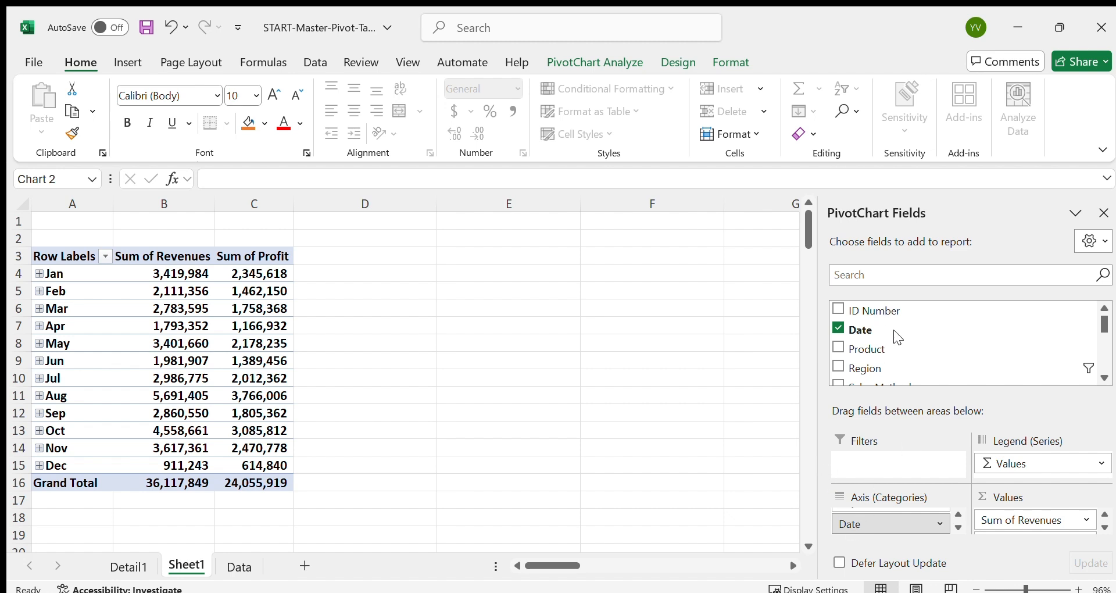
{"action": "left_click", "coordinate": [625, 428]}
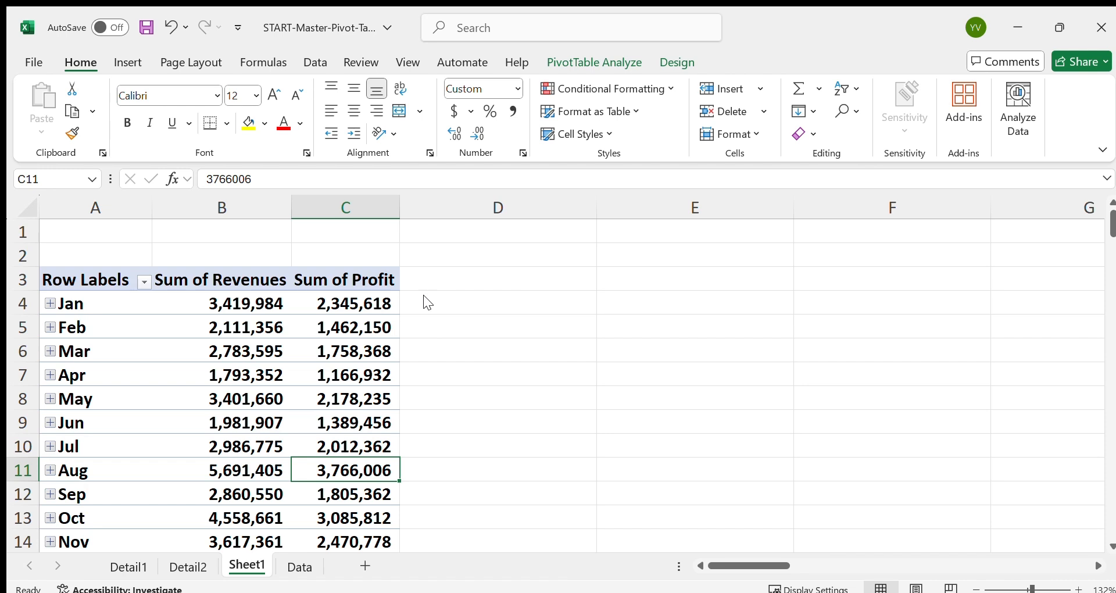
Step: Review the monthly PivotTable down to its grand total and examine the last records of the Data sheet
{"action": "scroll", "coordinate": [267, 486], "scroll_direction": "down", "scroll_amount": 2}
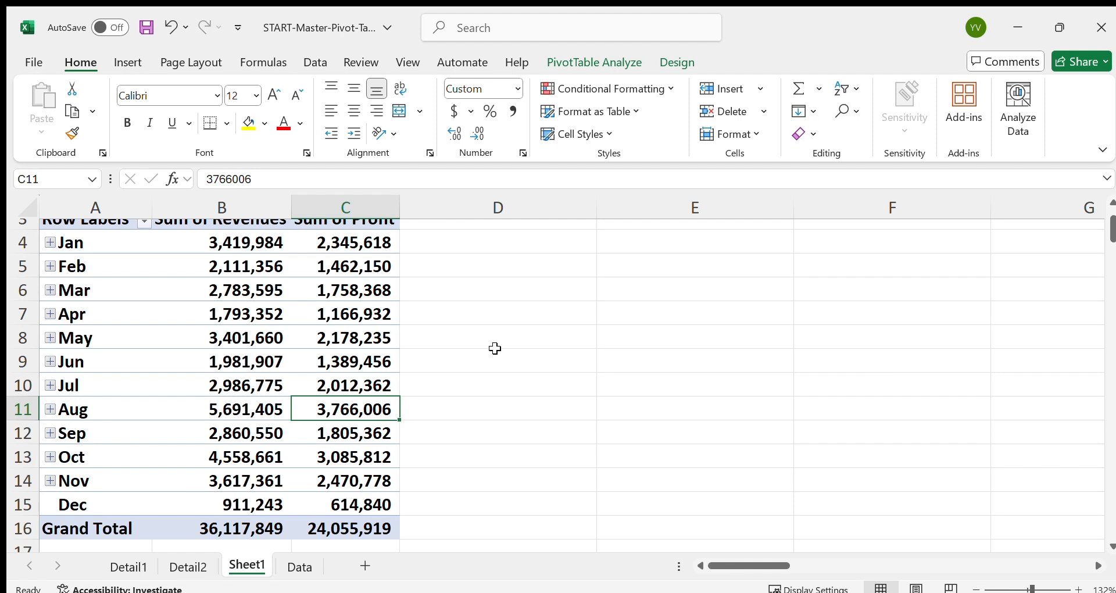
{"action": "scroll", "coordinate": [259, 384], "scroll_direction": "down", "scroll_amount": 2}
{"action": "scroll", "coordinate": [259, 384], "scroll_direction": "up", "scroll_amount": 2}
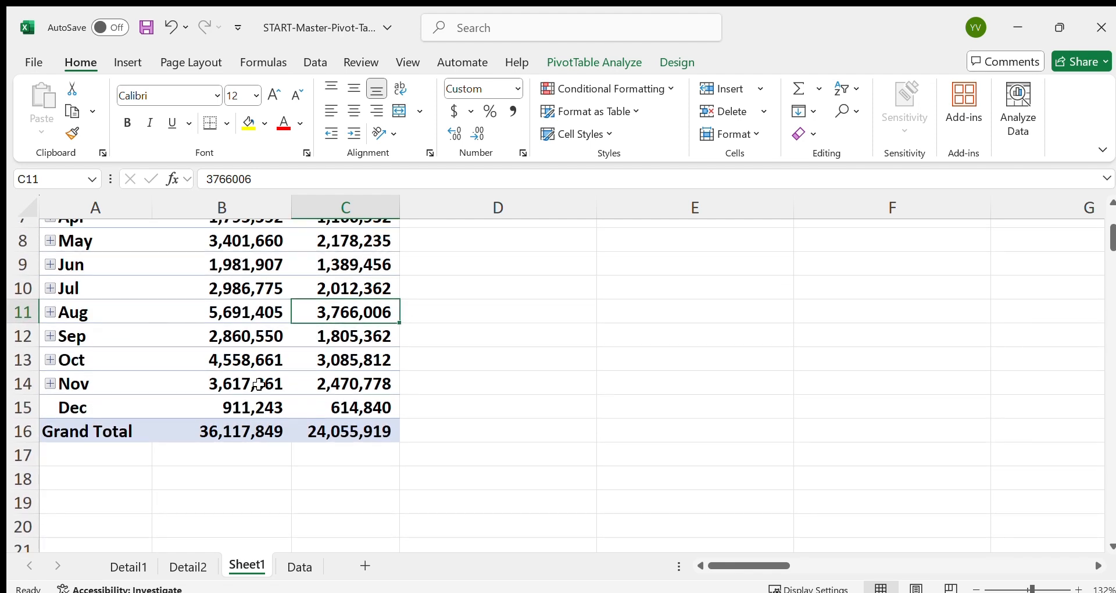
{"action": "left_click", "coordinate": [297, 566]}
{"action": "scroll", "coordinate": [336, 437], "scroll_direction": "down", "scroll_amount": 12}
{"action": "scroll", "coordinate": [336, 438], "scroll_direction": "down", "scroll_amount": 20}
{"action": "scroll", "coordinate": [336, 438], "scroll_direction": "down", "scroll_amount": 20}
{"action": "scroll", "coordinate": [336, 438], "scroll_direction": "up", "scroll_amount": 12}
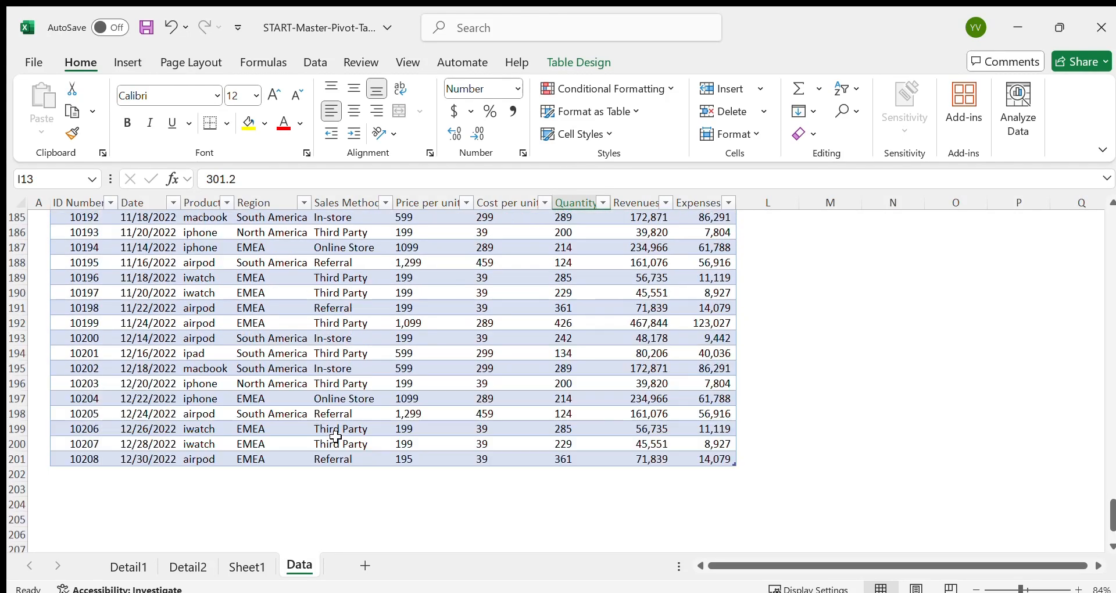
Step: Copy the last record of the Data sheet, ID 10208, into the empty row 202 directly below it
{"action": "scroll", "coordinate": [336, 437], "scroll_direction": "up", "scroll_amount": 1}
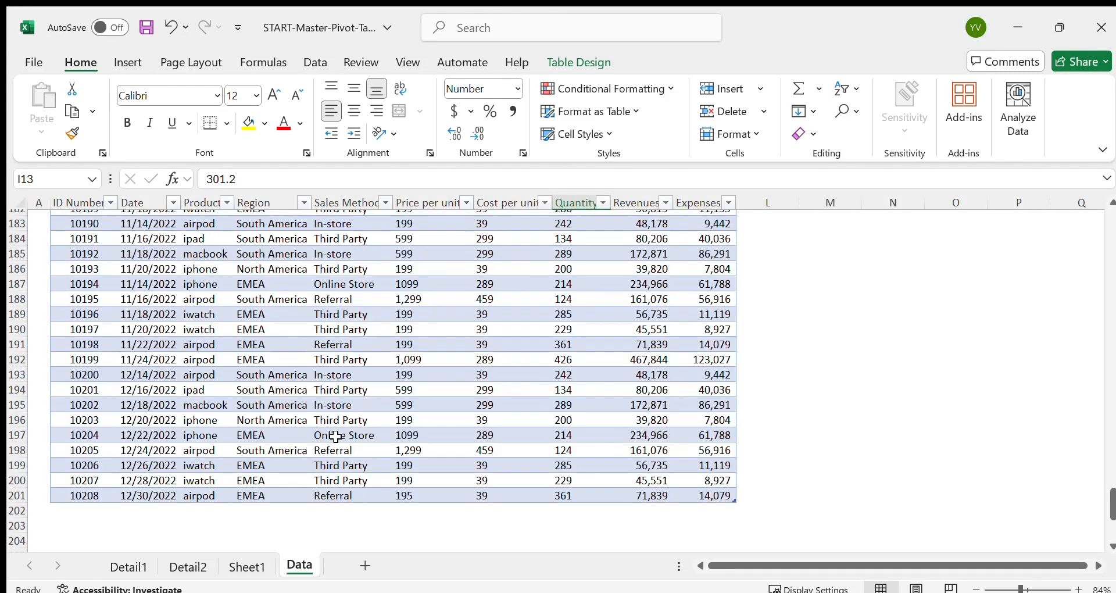
{"action": "left_click", "coordinate": [245, 566]}
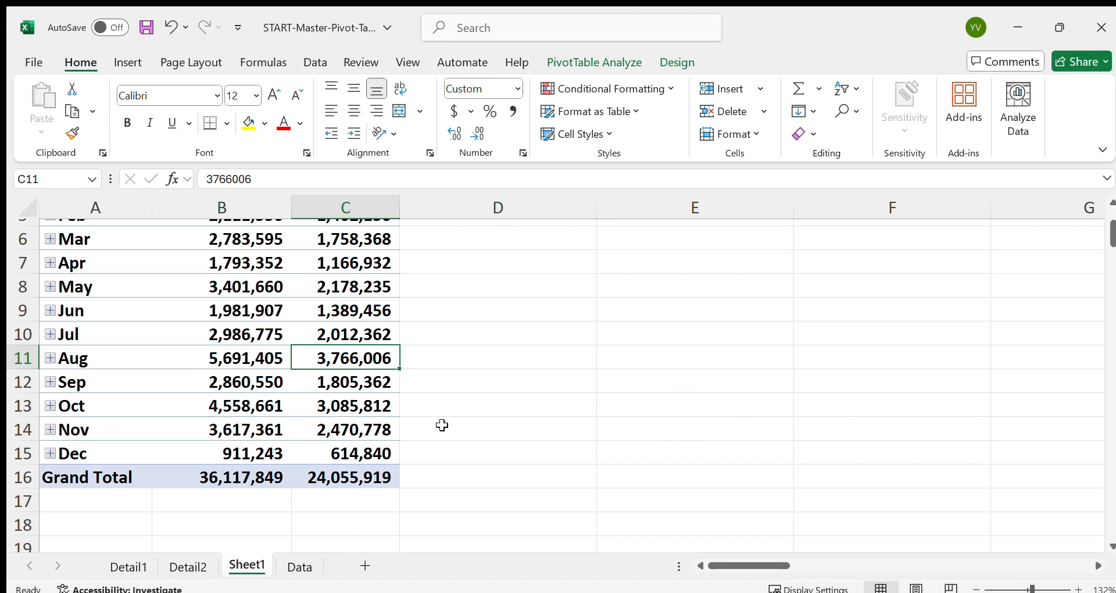
{"action": "left_click", "coordinate": [300, 565]}
{"action": "left_click", "coordinate": [90, 495]}
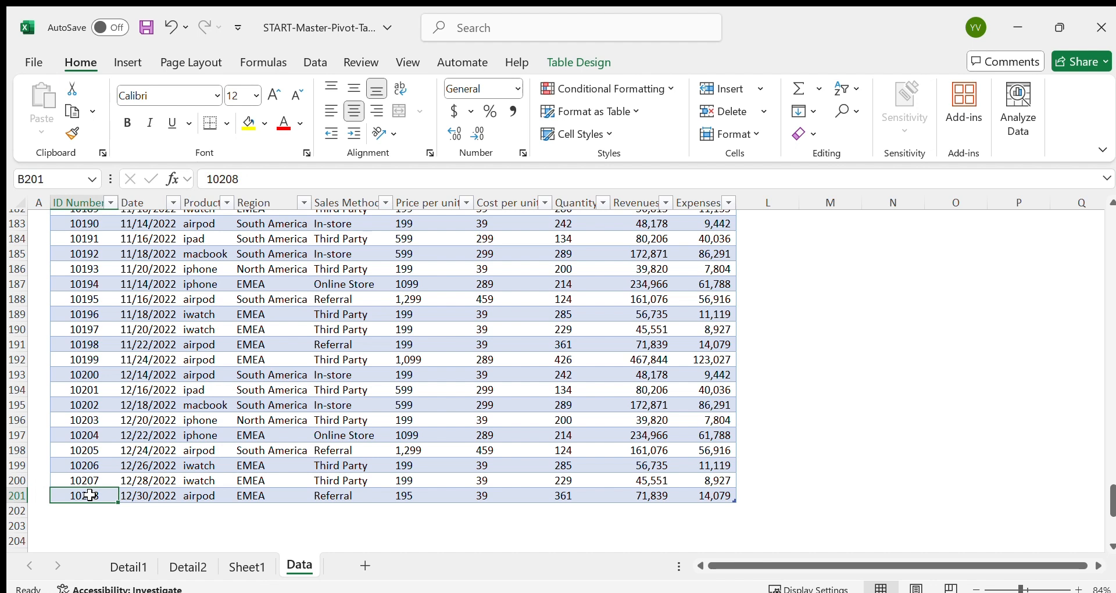
{"action": "key", "text": "ctrl+shift+Right"}
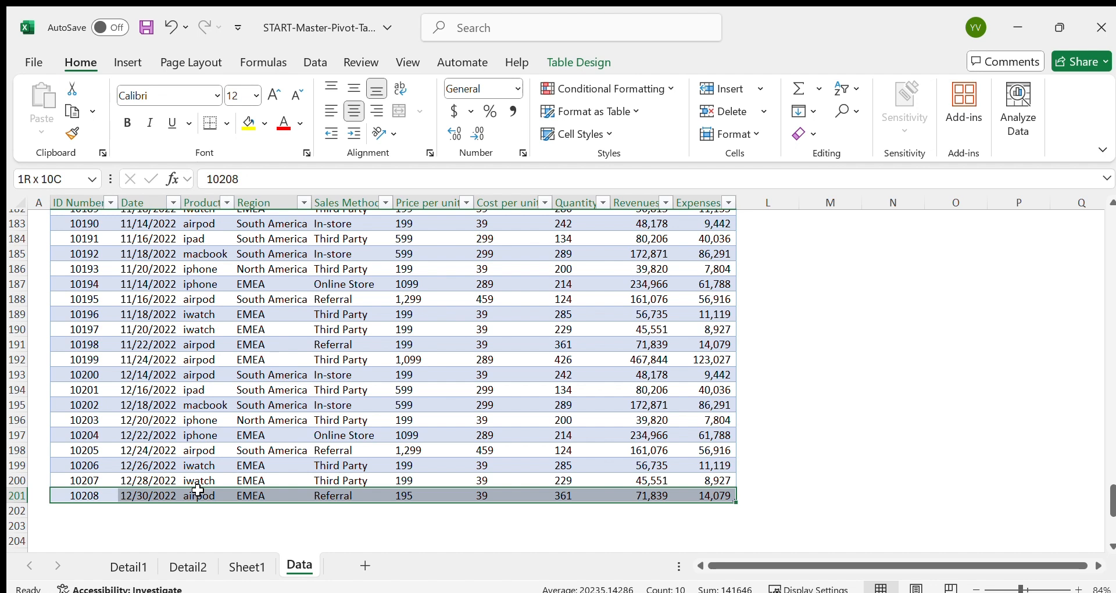
{"action": "key", "text": "ctrl+c"}
{"action": "left_click", "coordinate": [93, 511]}
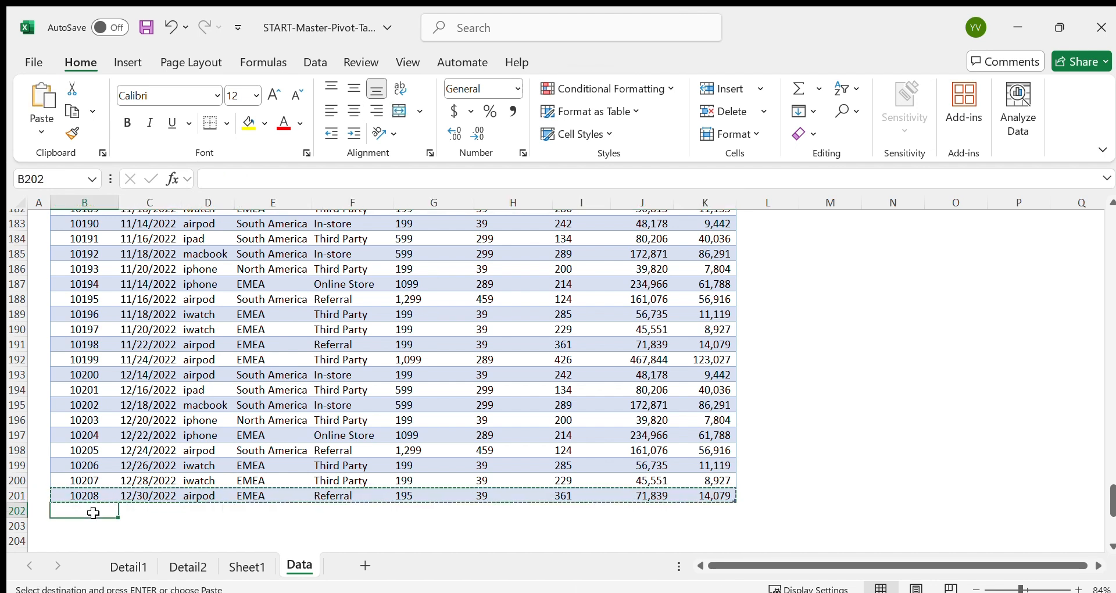
{"action": "key", "text": "ctrl+v"}
Step: Change the Product of the duplicated record in row 202 to iyash
{"action": "left_click", "coordinate": [170, 422]}
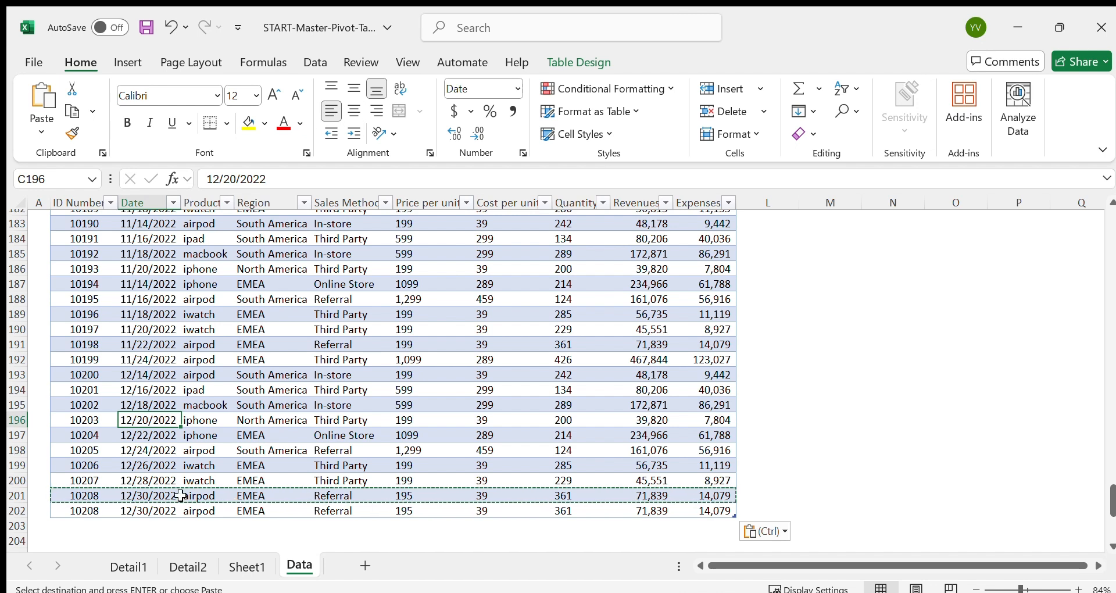
{"action": "left_click", "coordinate": [215, 511]}
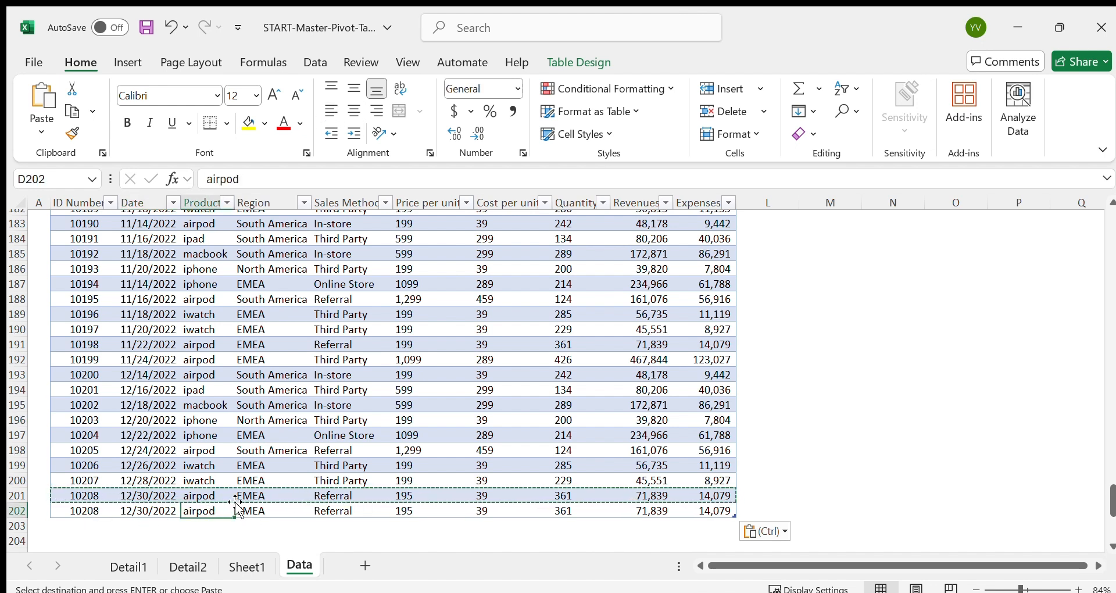
{"action": "left_click", "coordinate": [378, 510]}
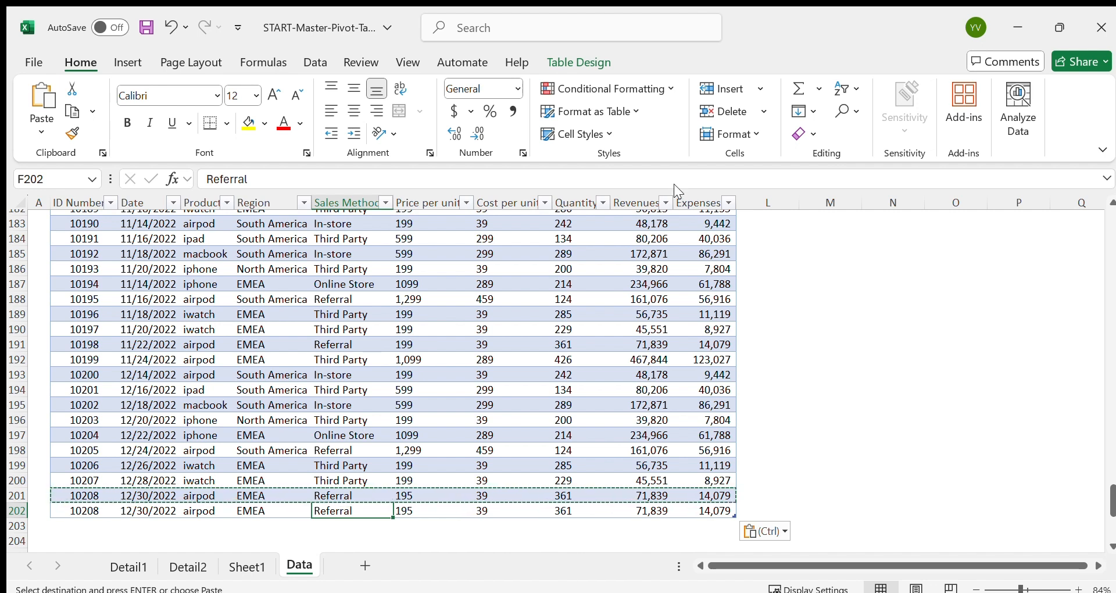
{"action": "key", "text": "Left"}
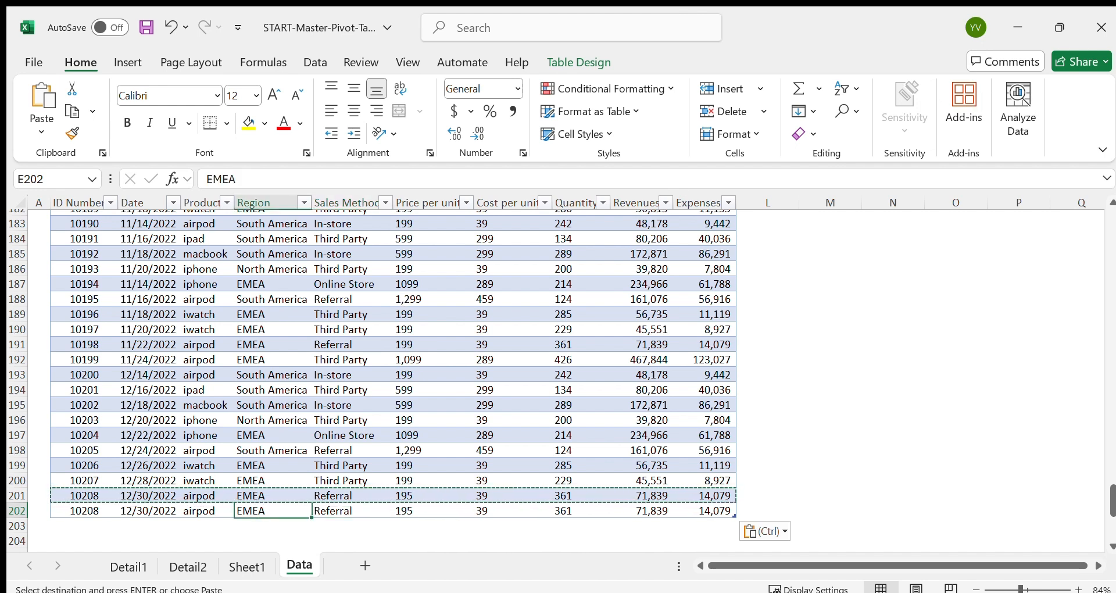
{"action": "left_click", "coordinate": [206, 510]}
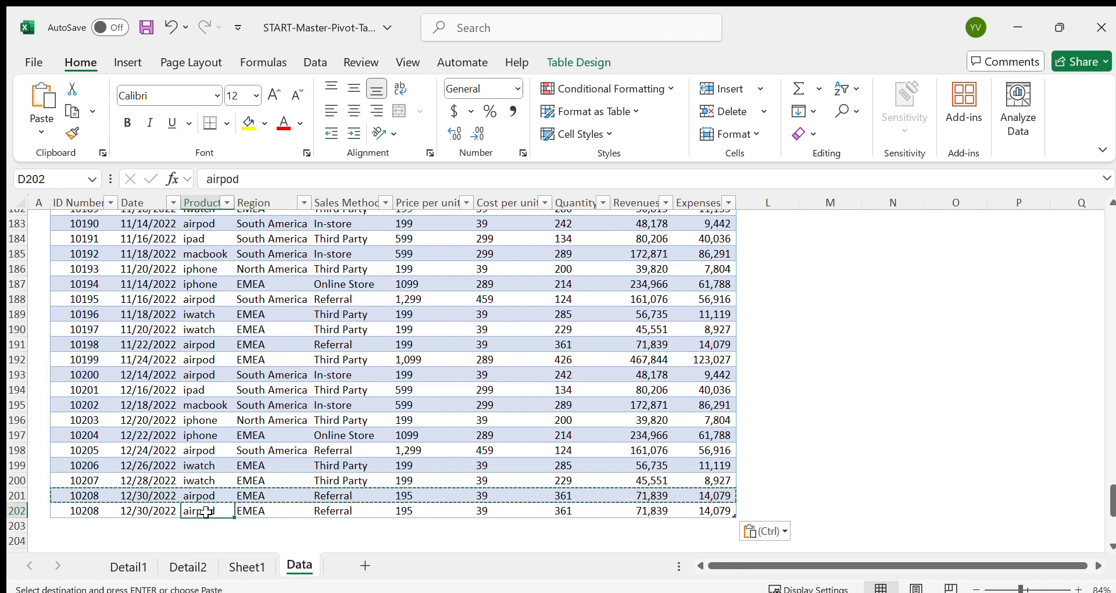
{"action": "key", "text": "BackSpace"}
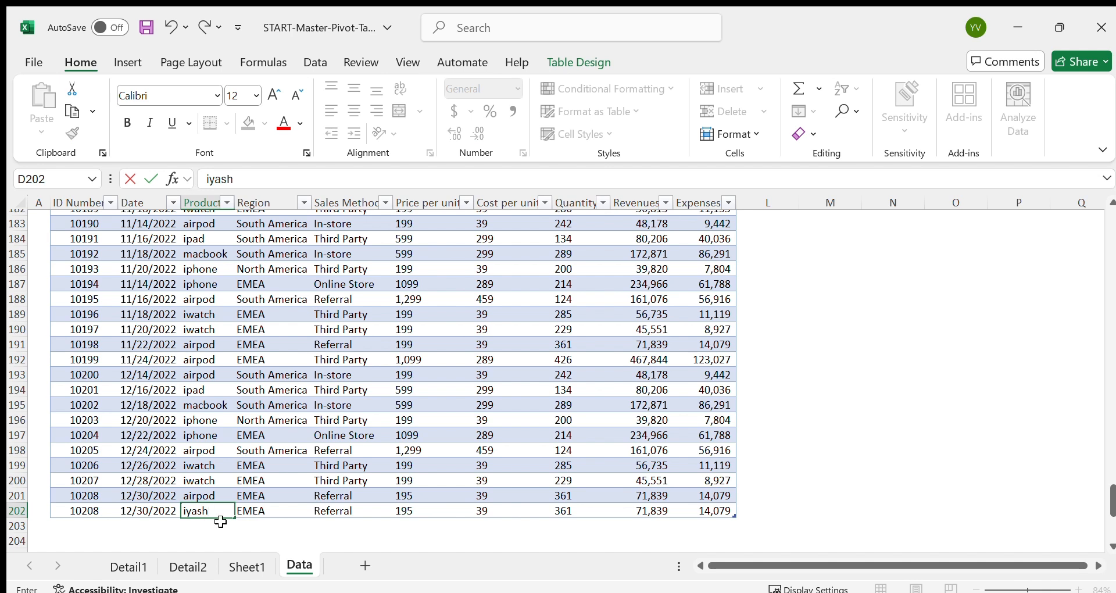
{"action": "left_click", "coordinate": [234, 522]}
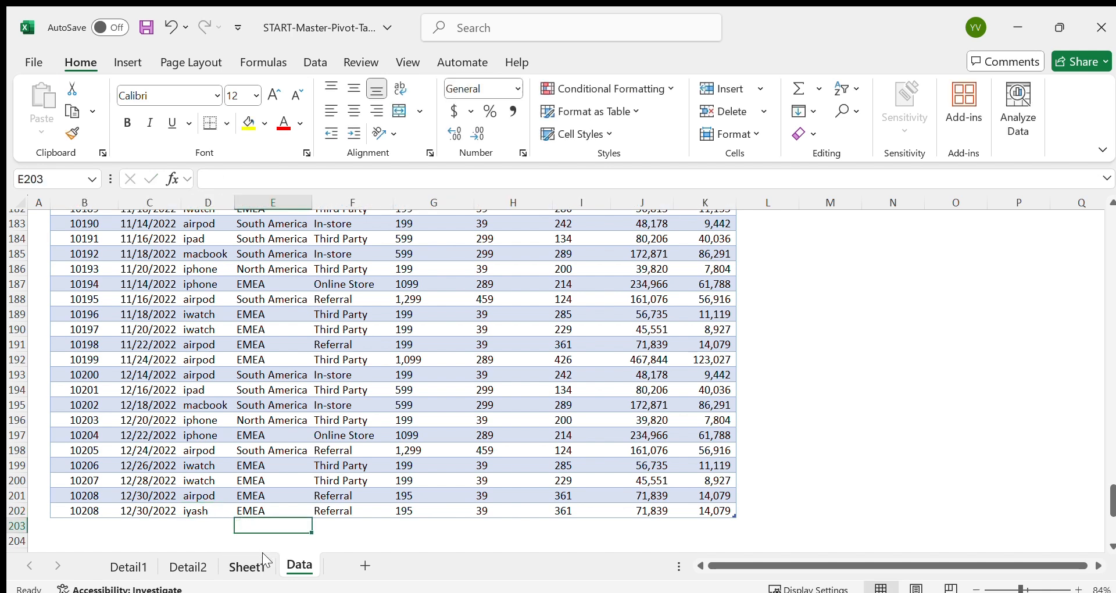
Step: Add the Product field to the values of the monthly PivotTable on Sheet1 as a count
{"action": "left_click", "coordinate": [230, 569]}
{"action": "scroll", "coordinate": [212, 433], "scroll_direction": "up", "scroll_amount": 1}
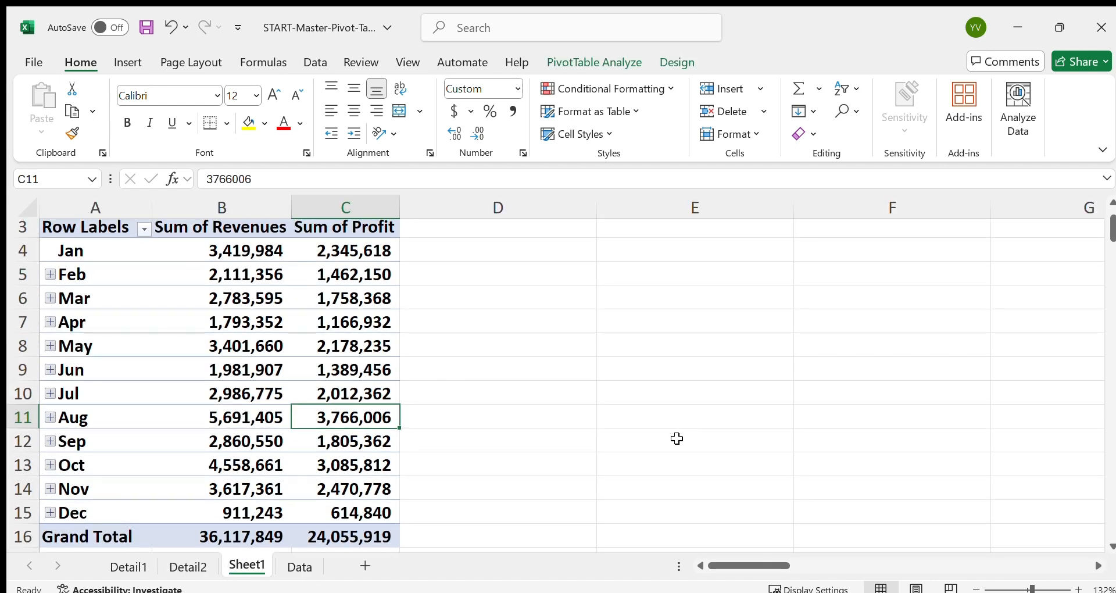
{"action": "scroll", "coordinate": [356, 396], "scroll_direction": "down", "scroll_amount": 1}
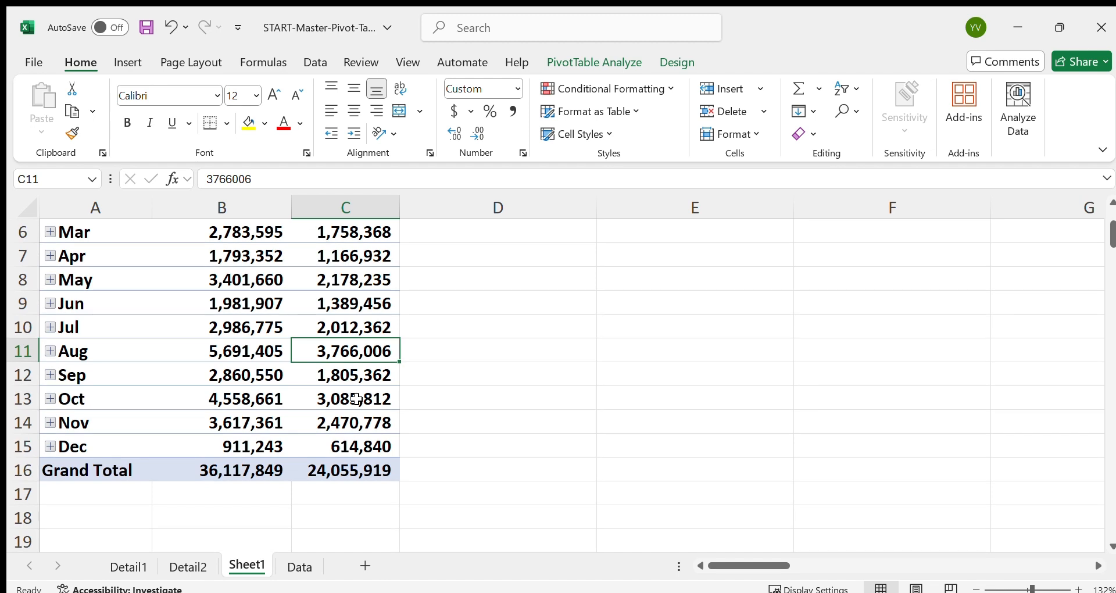
{"action": "scroll", "coordinate": [284, 385], "scroll_direction": "up", "scroll_amount": 2}
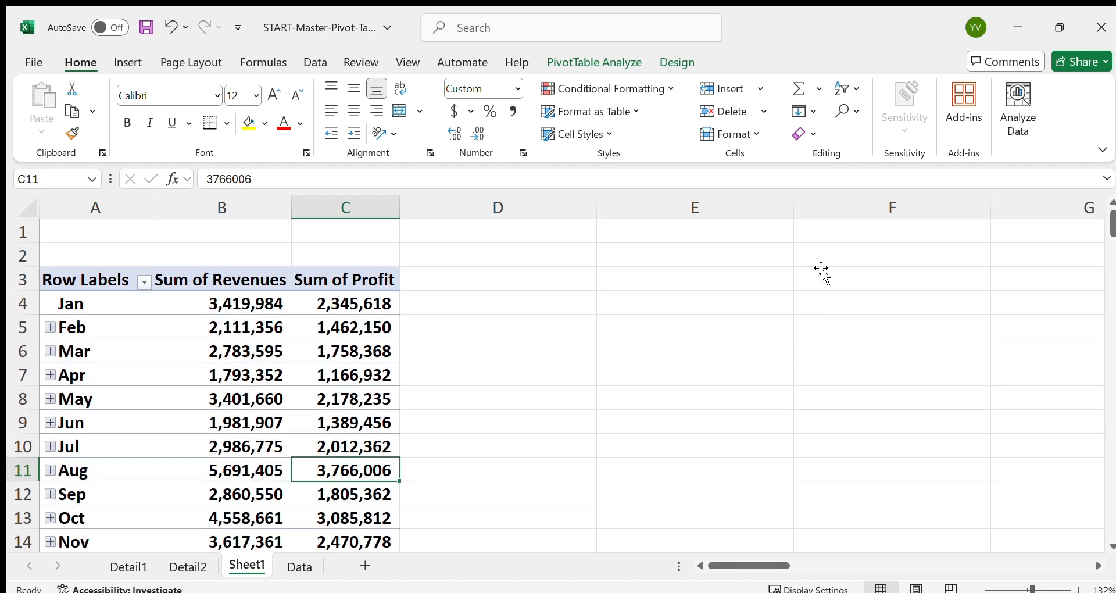
{"action": "left_click_drag", "start_coordinate": [803, 241], "coordinate": [993, 499]}
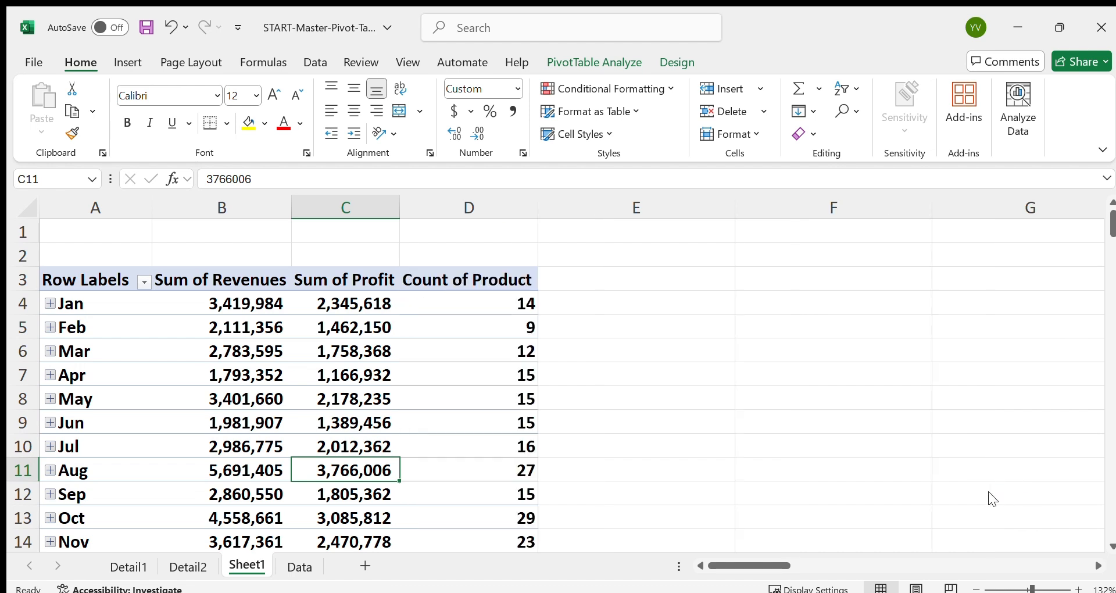
{"action": "scroll", "coordinate": [438, 359], "scroll_direction": "down", "scroll_amount": 4}
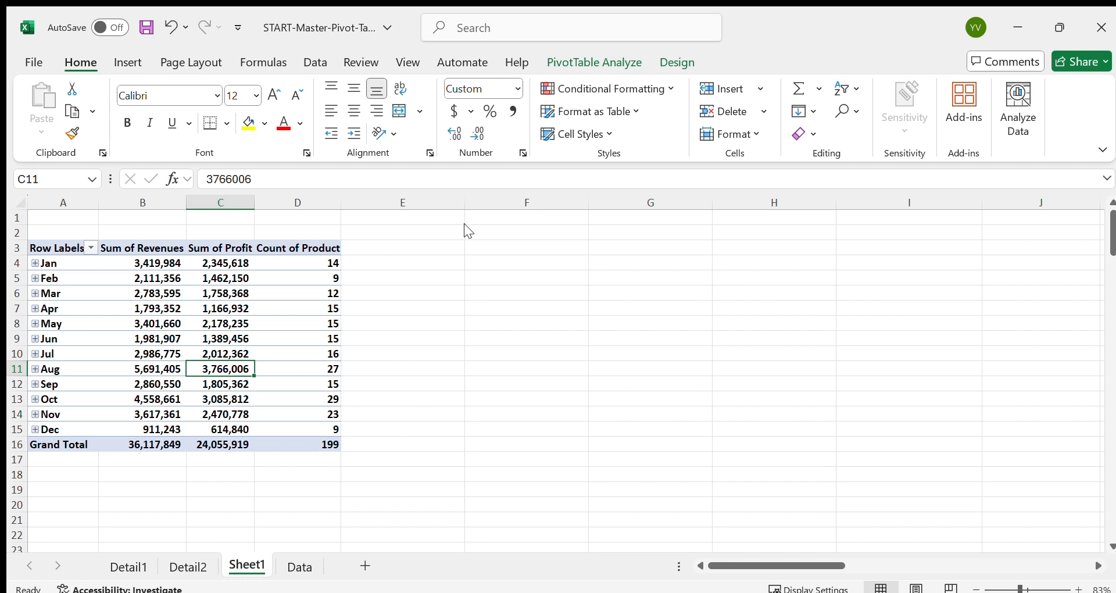
Step: Remove Count of Product, Sum of Profit and Sum of Revenues from the PivotTable's values
{"action": "left_click", "coordinate": [241, 318]}
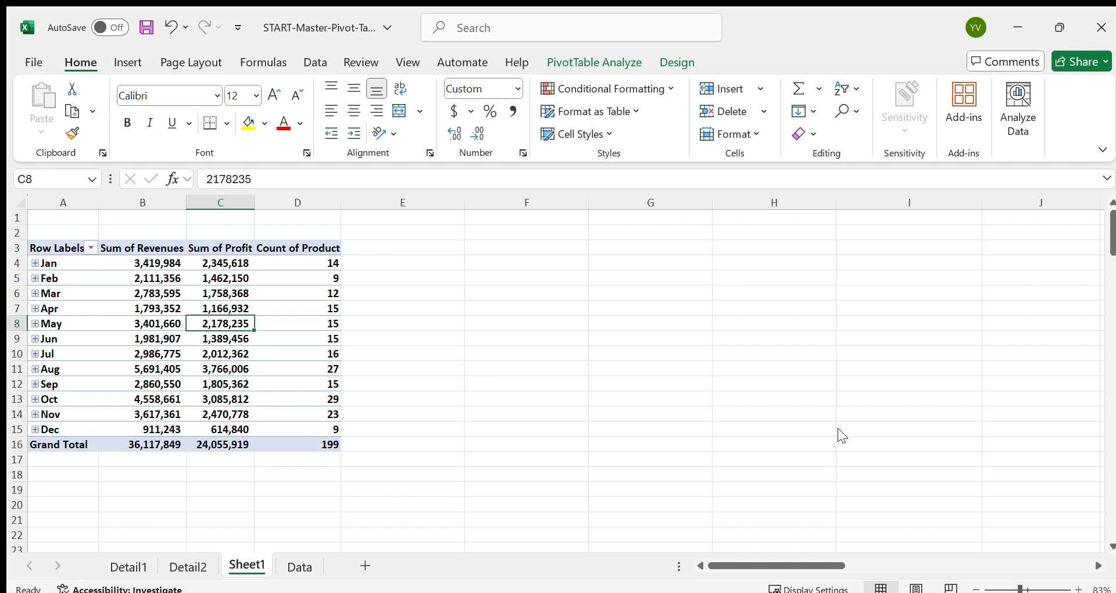
{"action": "left_click_drag", "start_coordinate": [1016, 486], "coordinate": [688, 436]}
{"action": "left_click_drag", "start_coordinate": [984, 486], "coordinate": [651, 474]}
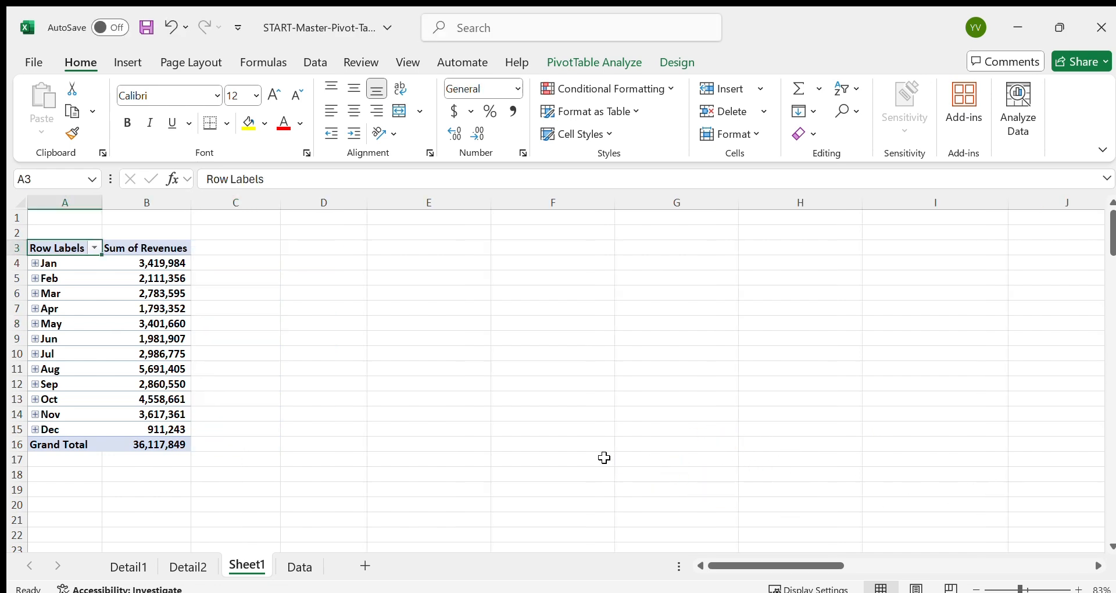
{"action": "left_click_drag", "start_coordinate": [980, 468], "coordinate": [654, 439]}
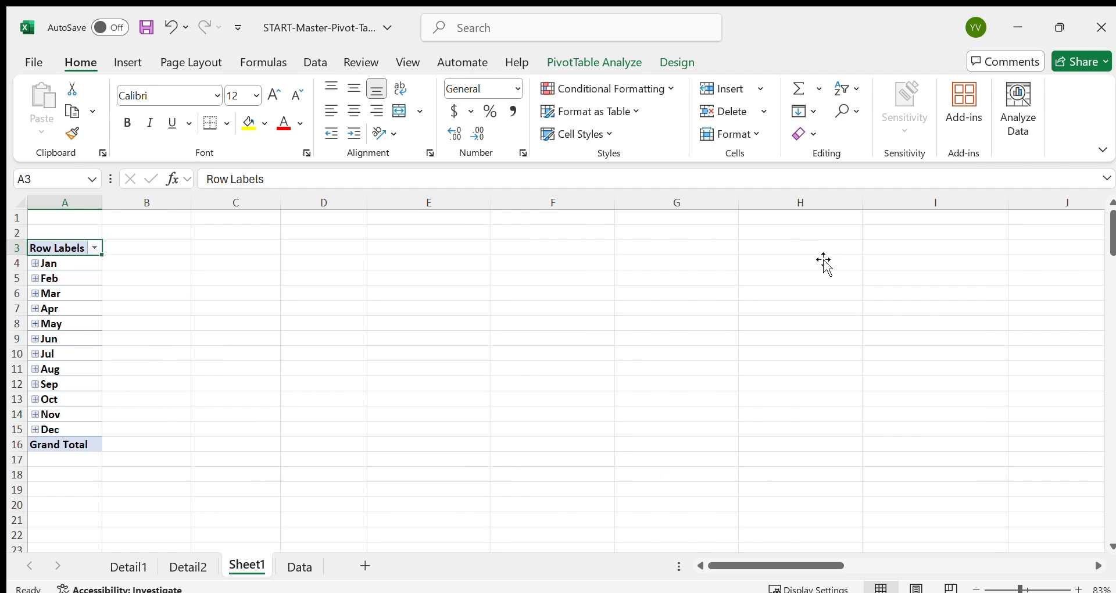
{"action": "left_click_drag", "start_coordinate": [795, 260], "coordinate": [1019, 479]}
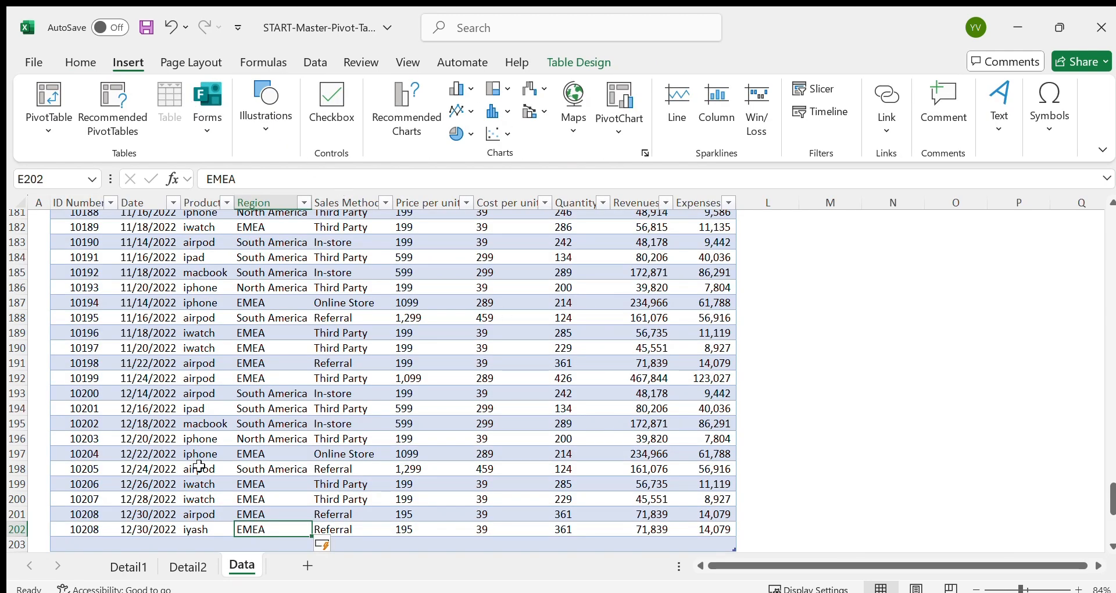
Step: Examine the records of the Data sheet's sales table, from the added last row up to the headers and back down
{"action": "scroll", "coordinate": [198, 467], "scroll_direction": "down", "scroll_amount": 3}
{"action": "scroll", "coordinate": [160, 404], "scroll_direction": "up", "scroll_amount": 4}
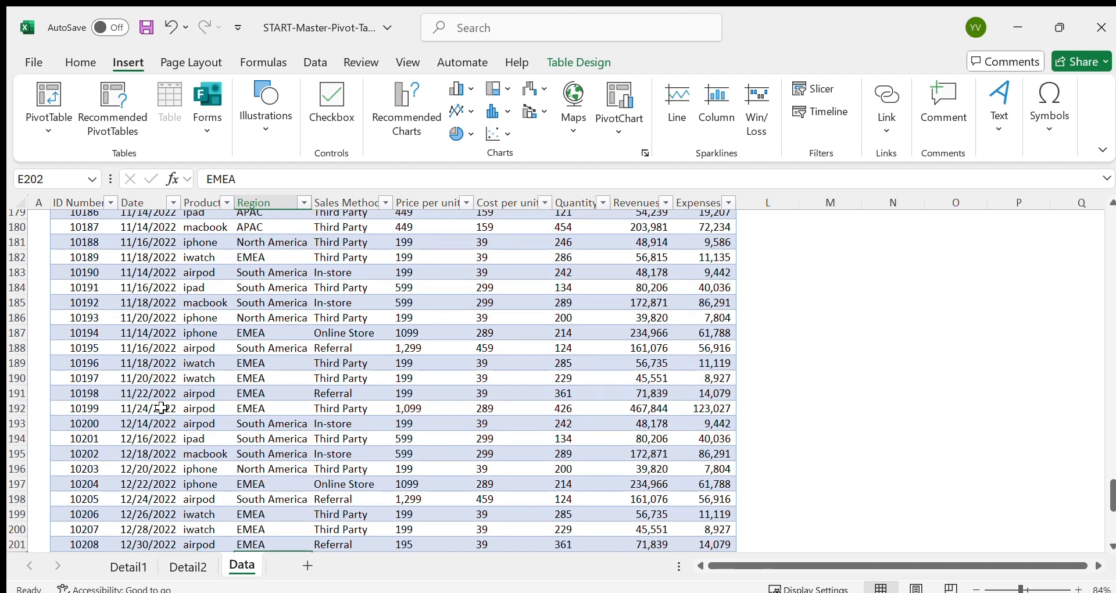
{"action": "scroll", "coordinate": [316, 374], "scroll_direction": "up", "scroll_amount": 8}
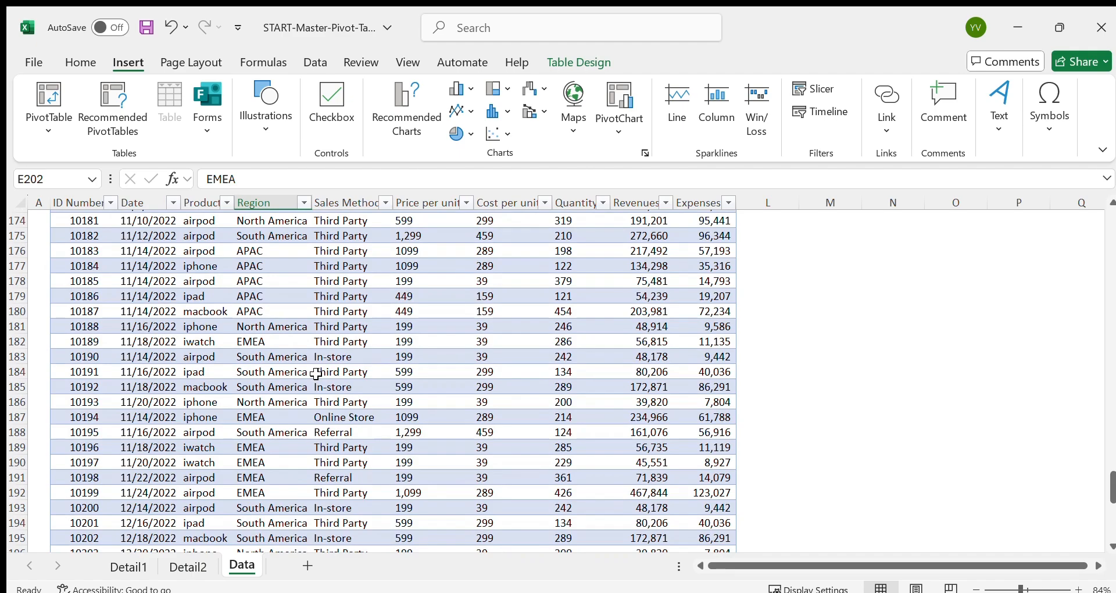
{"action": "scroll", "coordinate": [316, 373], "scroll_direction": "up", "scroll_amount": 10}
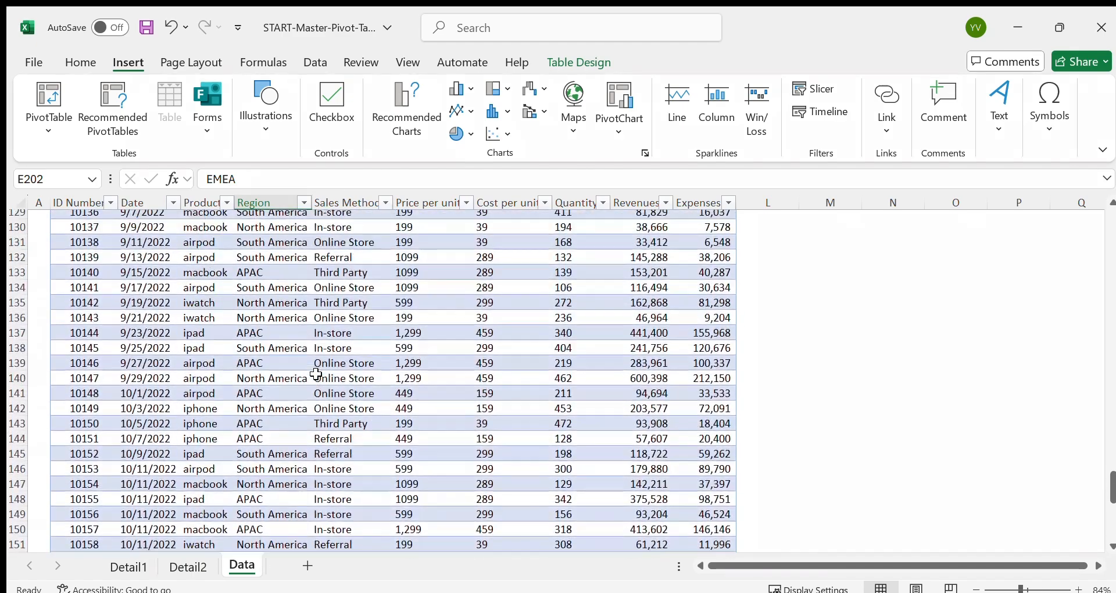
{"action": "scroll", "coordinate": [316, 374], "scroll_direction": "up", "scroll_amount": 14}
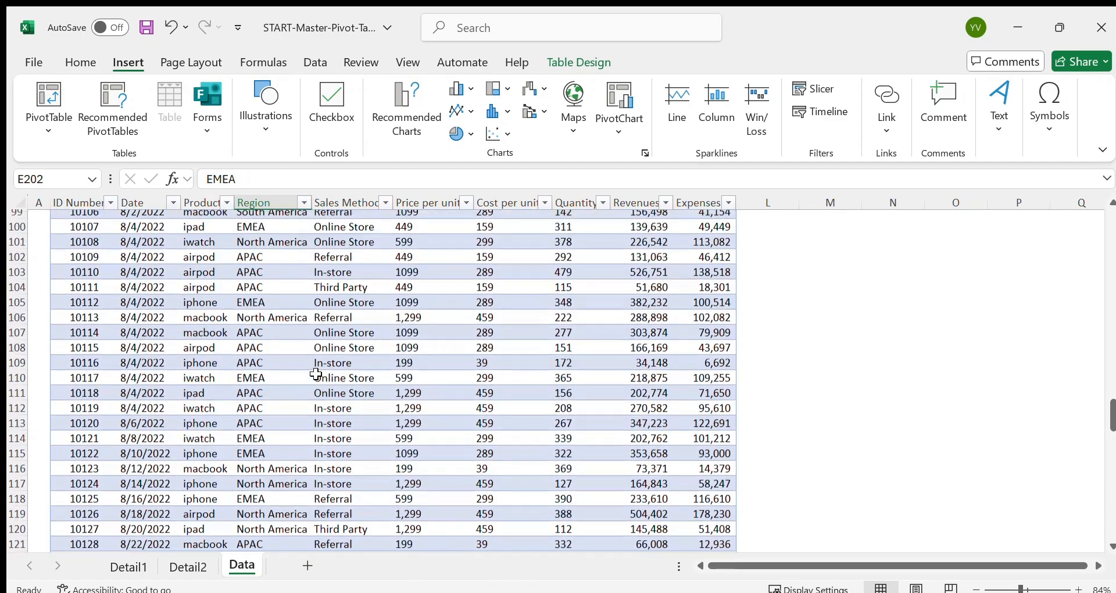
{"action": "scroll", "coordinate": [315, 374], "scroll_direction": "up", "scroll_amount": 5}
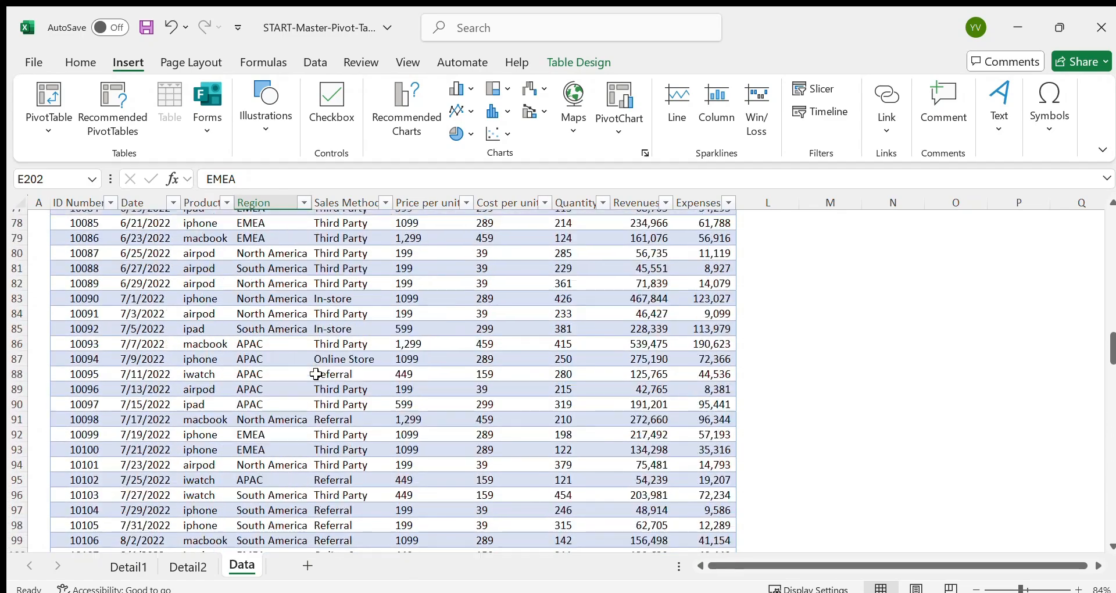
{"action": "scroll", "coordinate": [316, 374], "scroll_direction": "up", "scroll_amount": 20}
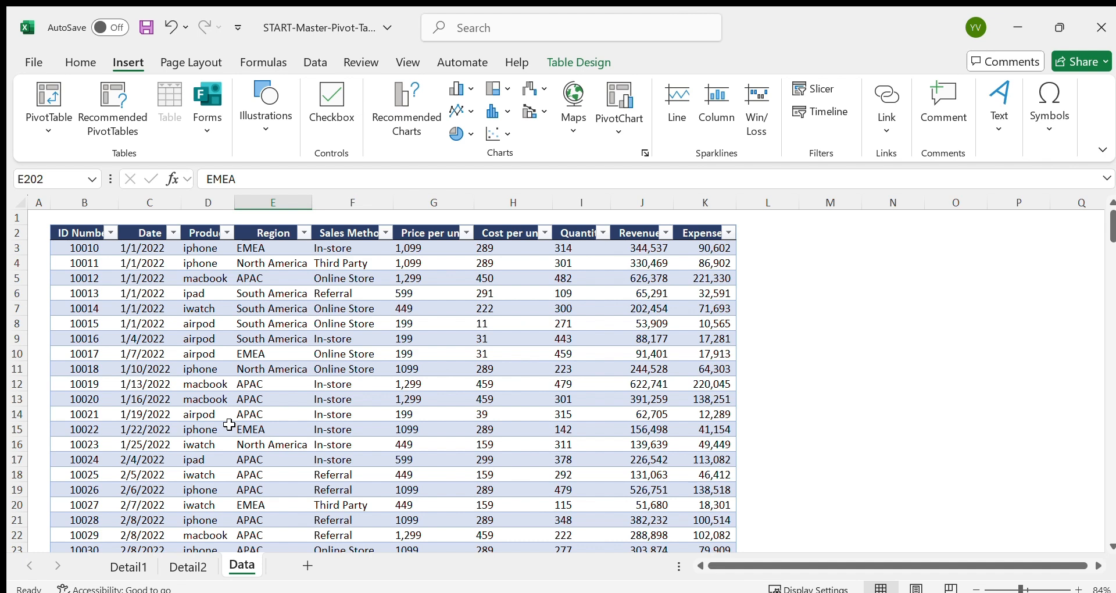
{"action": "scroll", "coordinate": [229, 425], "scroll_direction": "down", "scroll_amount": 16}
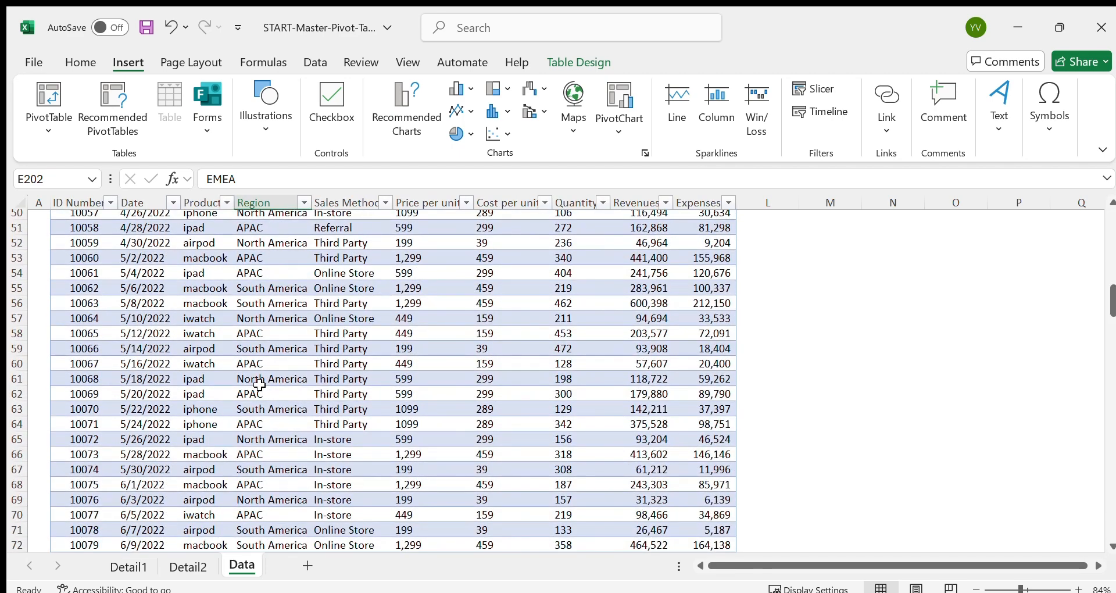
{"action": "scroll", "coordinate": [260, 385], "scroll_direction": "down", "scroll_amount": 3}
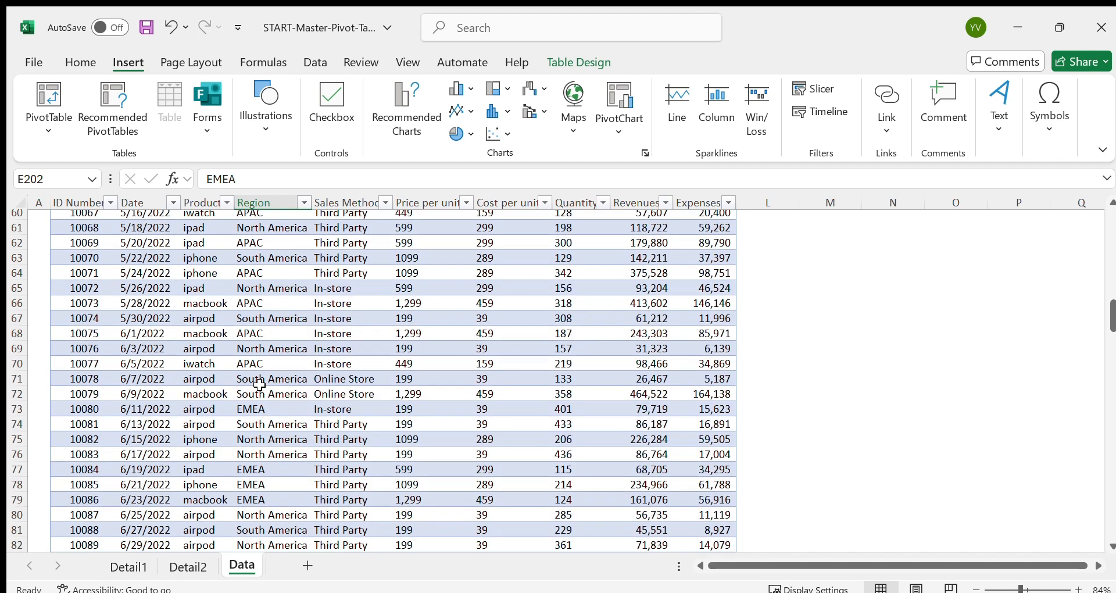